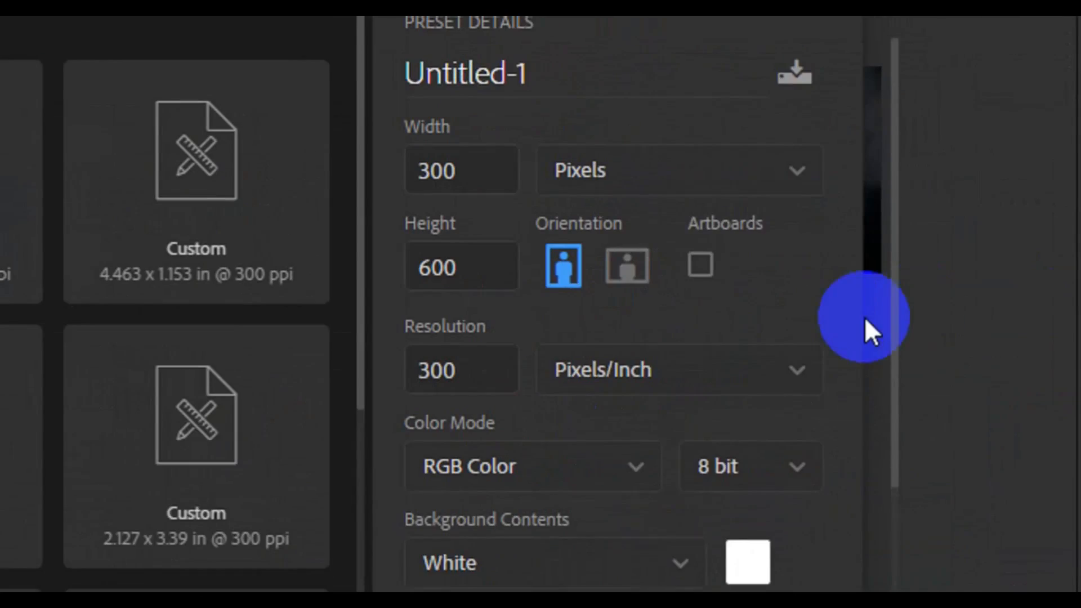
- Name the new document "Colorful card design" and set its size unit to inches
left_click(755, 152)
double_click(589, 161)
type("Colorful ")
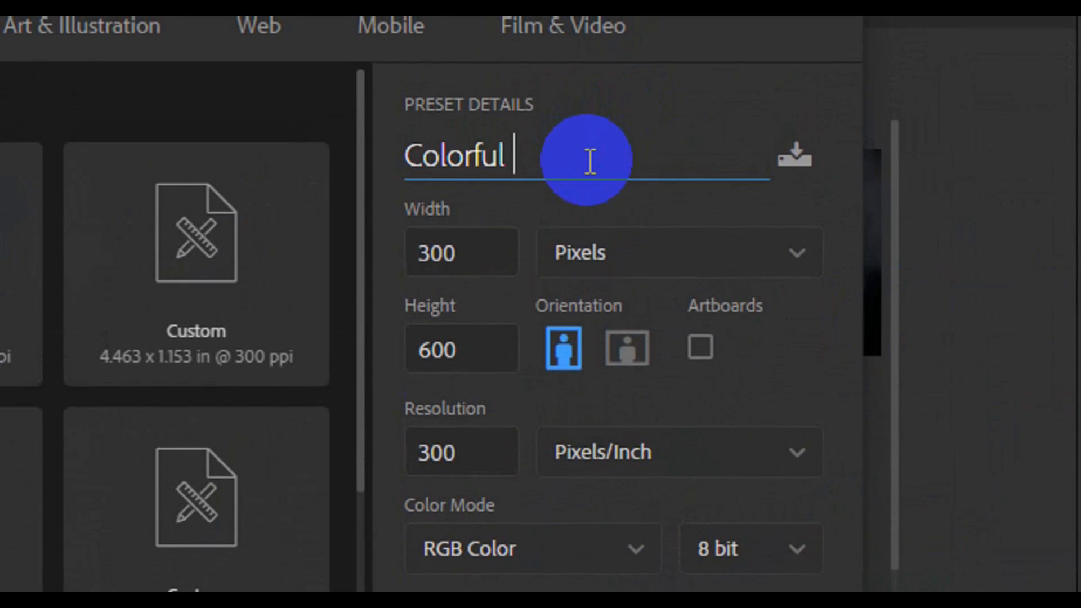
type("ca")
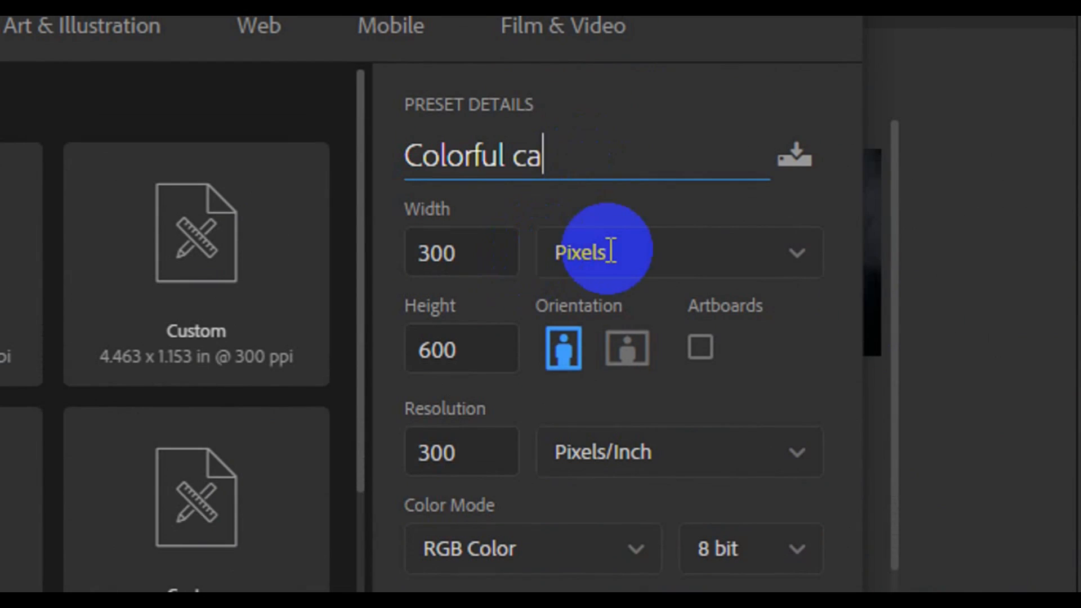
type("rd design")
left_click(612, 254)
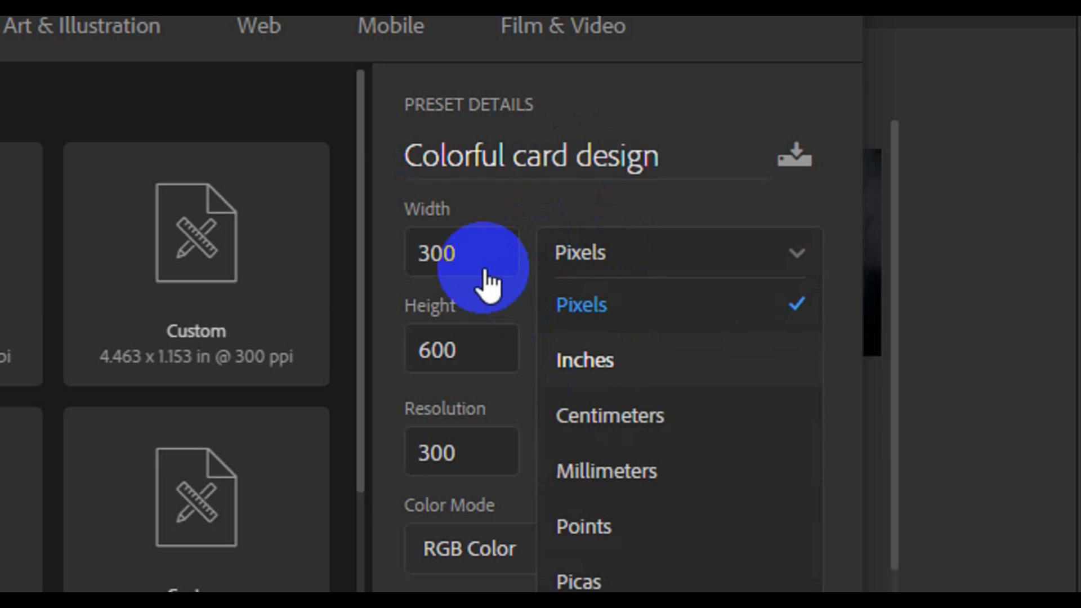
key("Down")
key("Return")
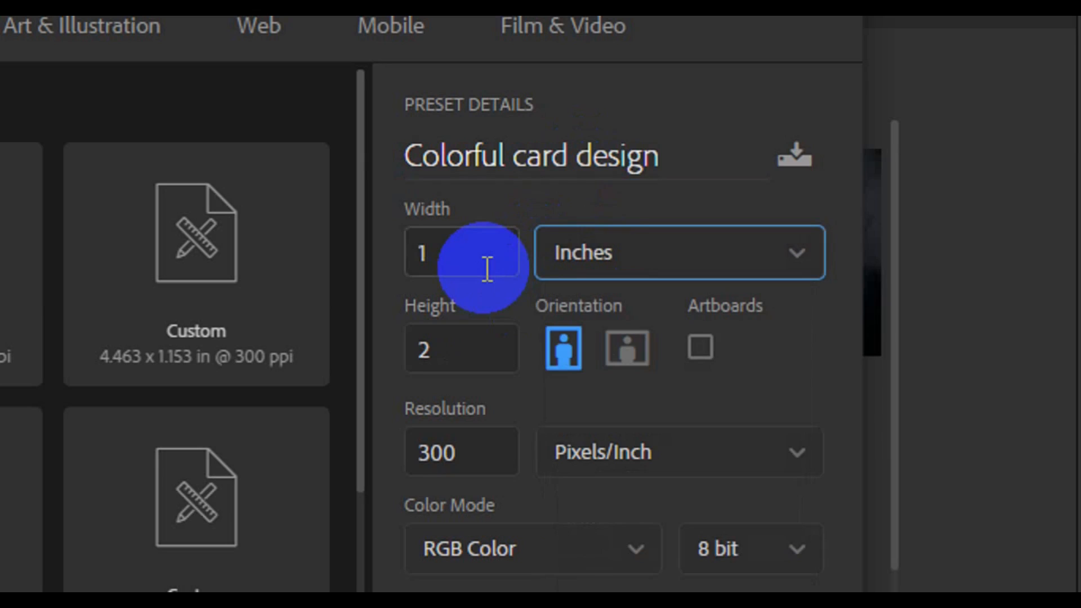
- Set the new document's width to 3.25 inches and its height to 1.75 inches
left_click(488, 269)
double_click(488, 269)
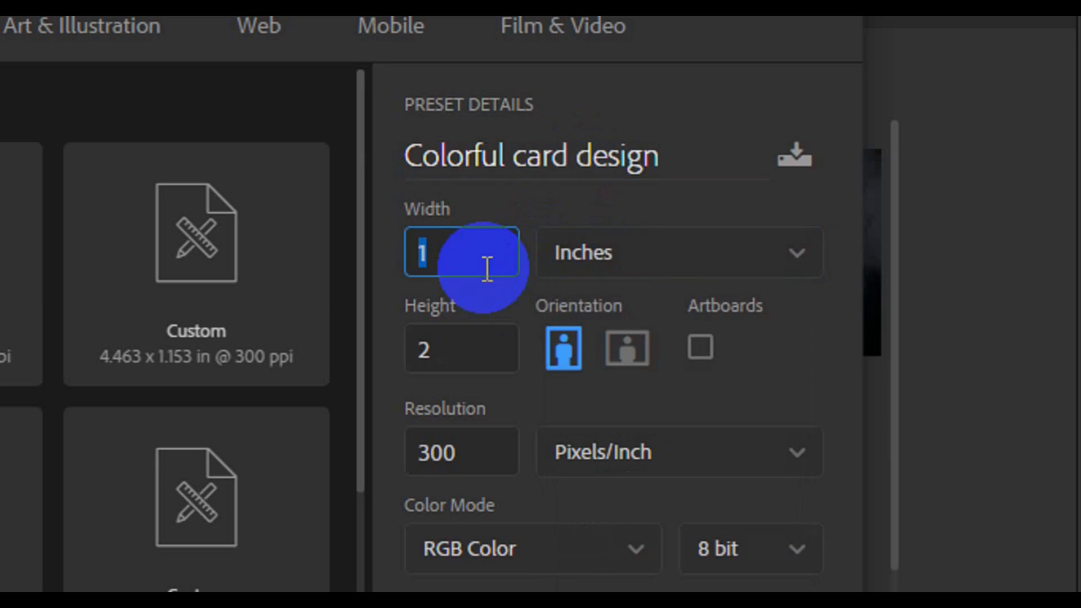
type("3.25")
left_click(465, 356)
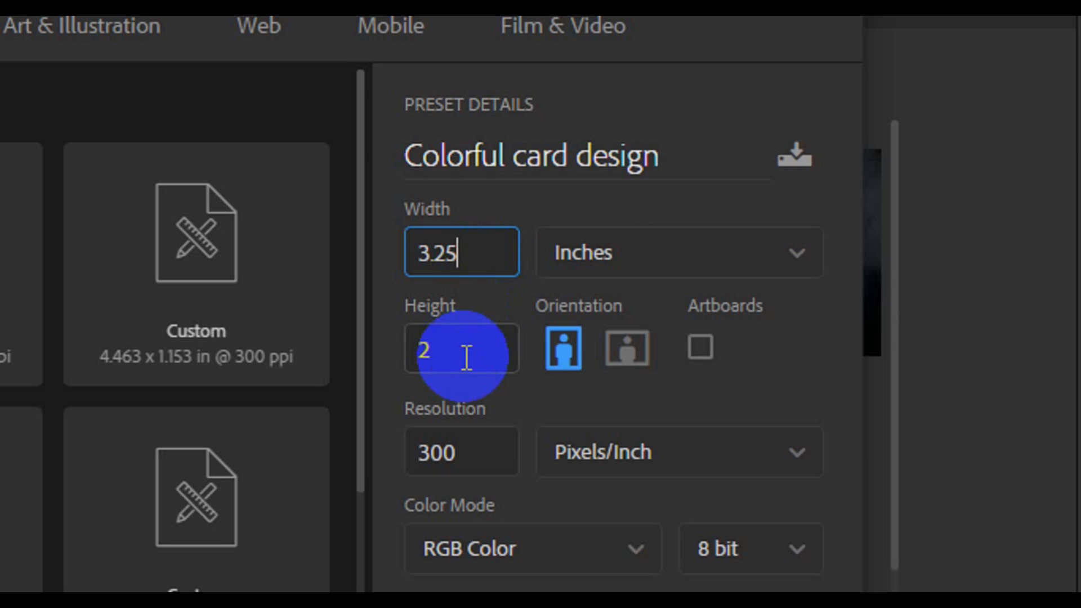
type("1")
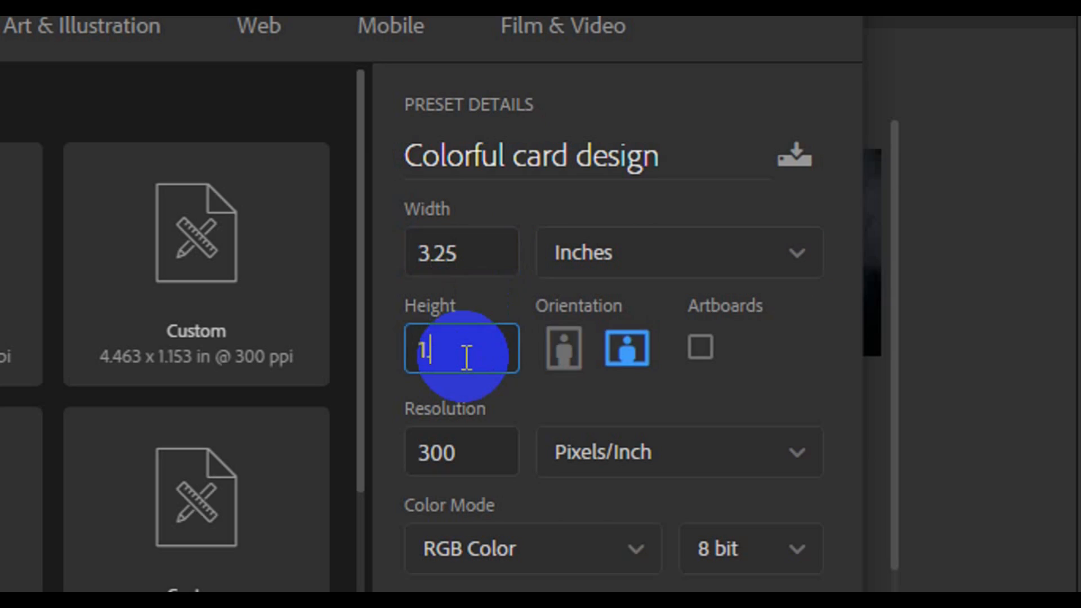
type(".75")
key("Tab")
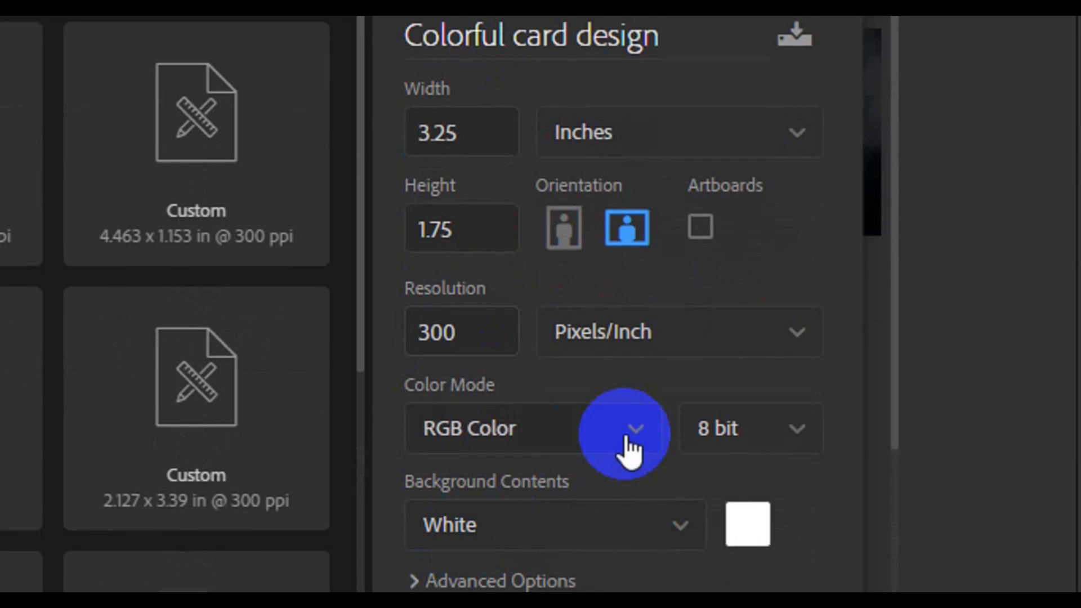
- Set the color mode to CMYK Color and create the document
left_click(628, 440)
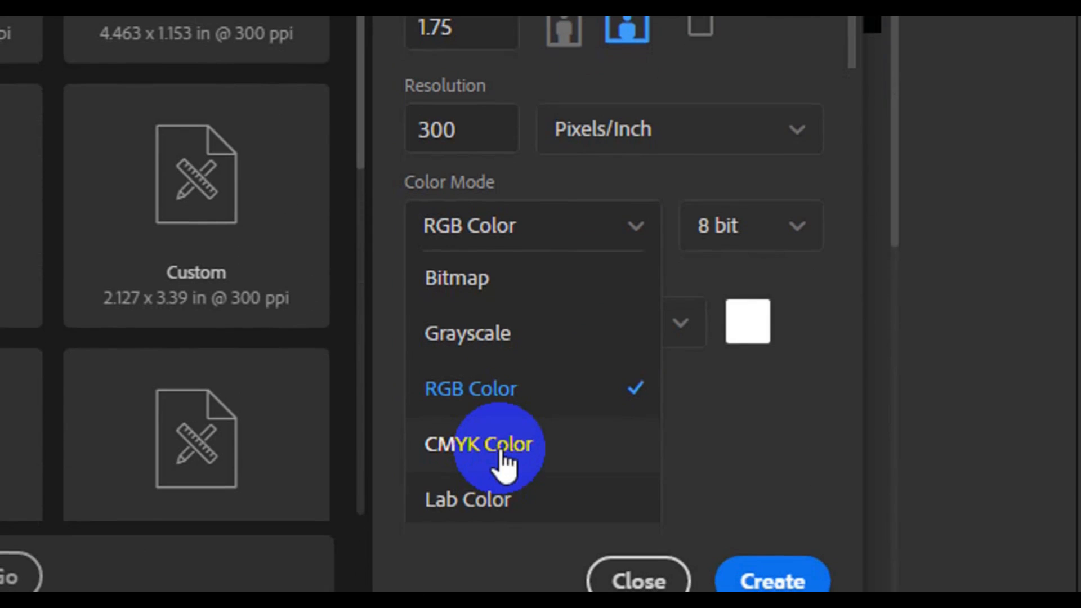
left_click(489, 444)
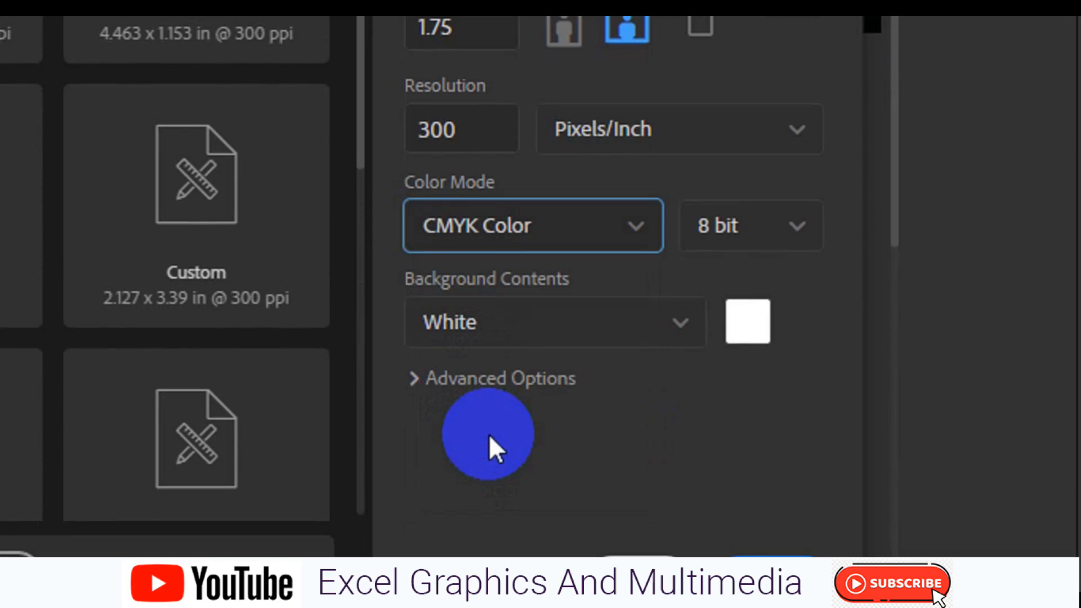
left_click(810, 529)
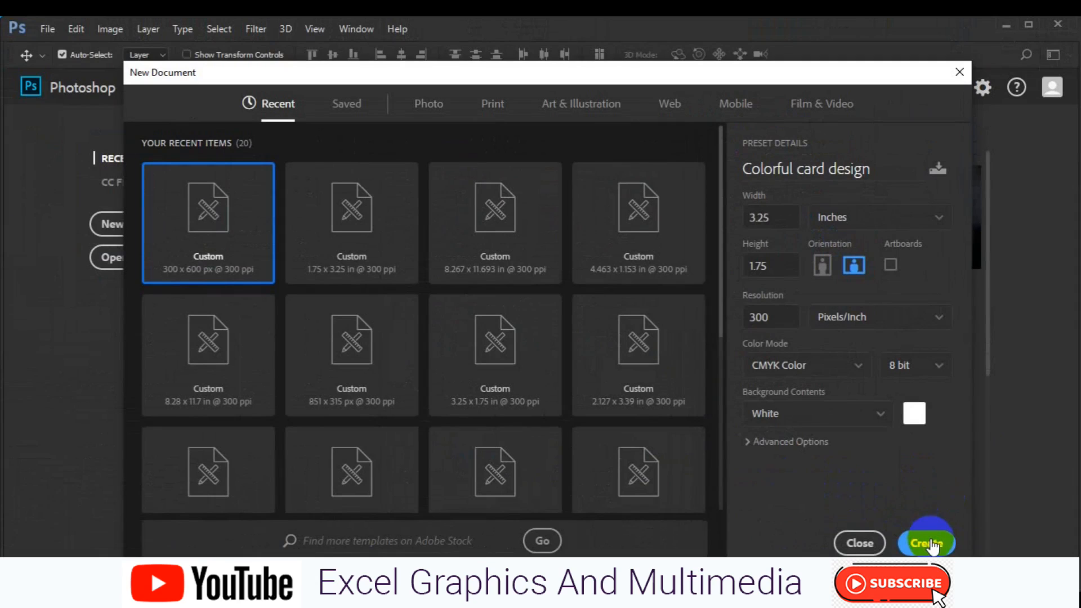
left_click(928, 543)
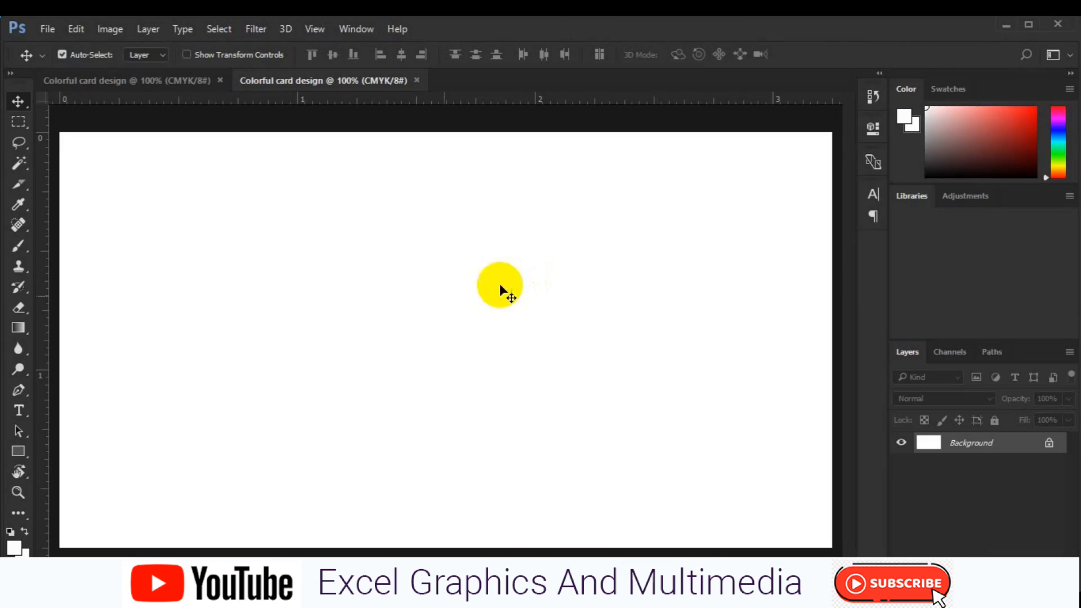
- Place ruler guides along all four edges of the blank canvas
left_click_drag(212, 294, 218, 546)
left_click_drag(43, 429, 58, 428)
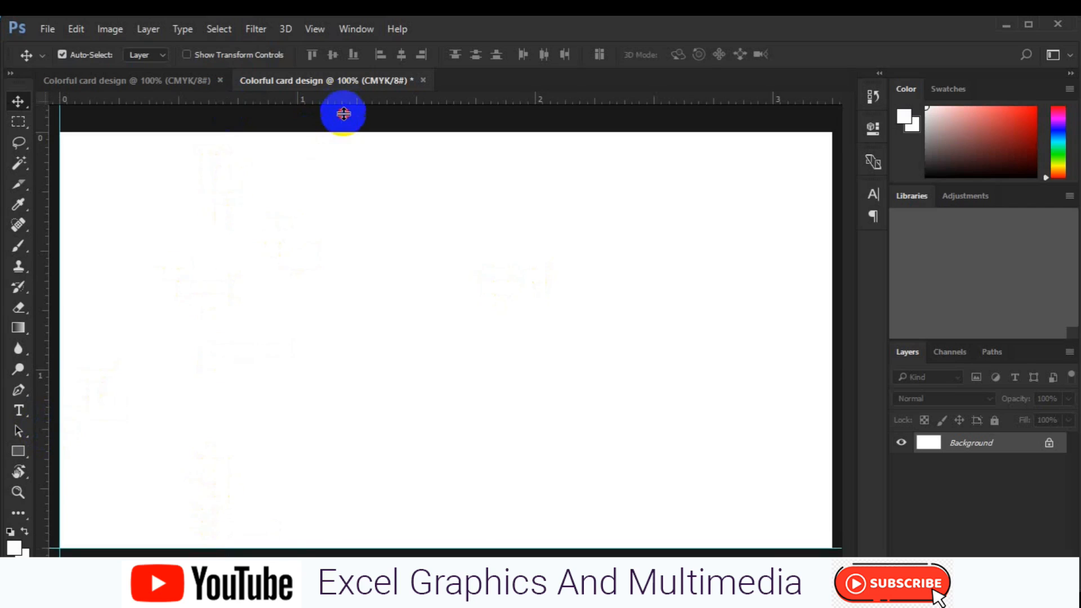
left_click_drag(340, 147, 337, 132)
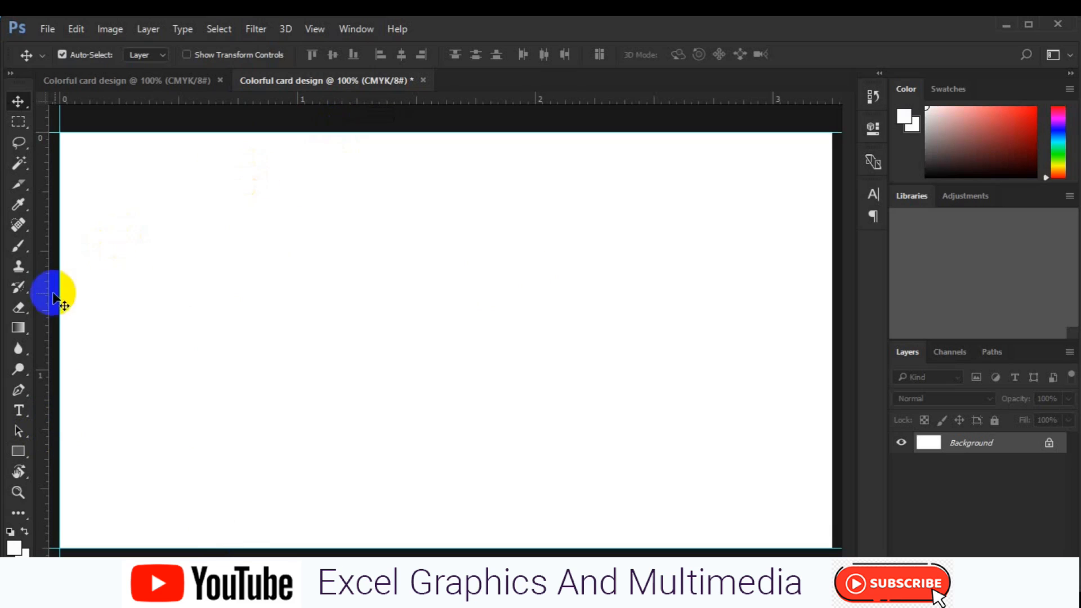
left_click_drag(45, 301, 828, 340)
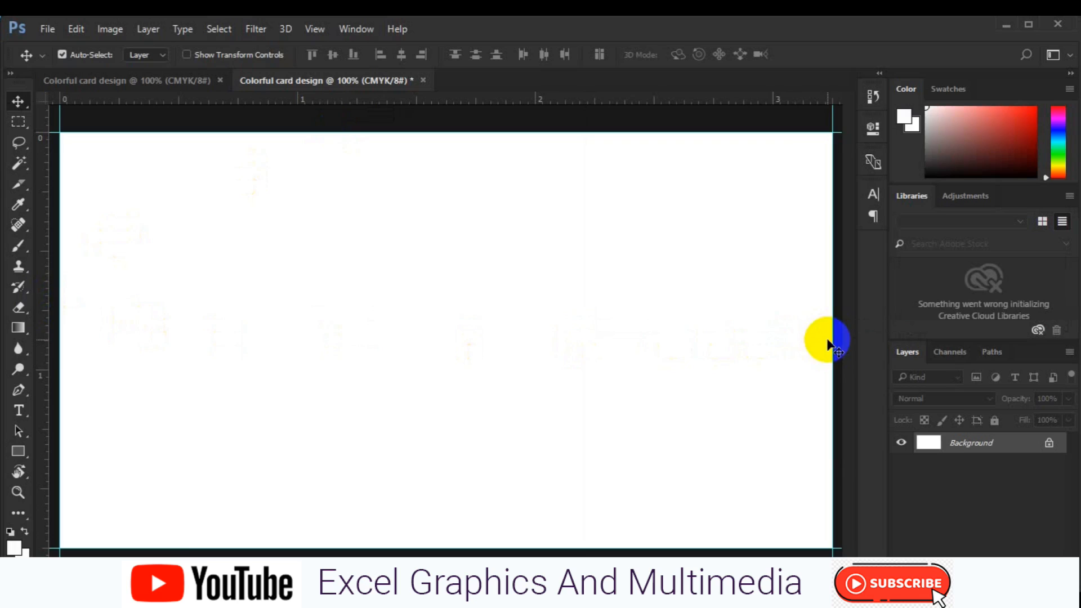
- Enlarge the canvas by a relative 0.25 inches in both width and height from the centre anchor
key("ctrl+minus")
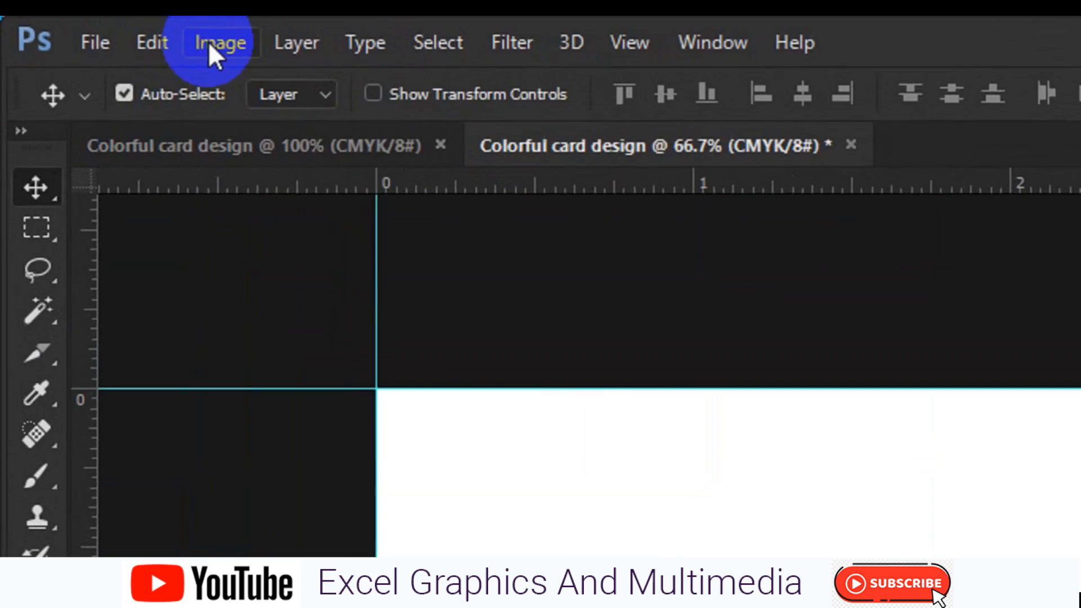
left_click(141, 36)
mouse_move(227, 219)
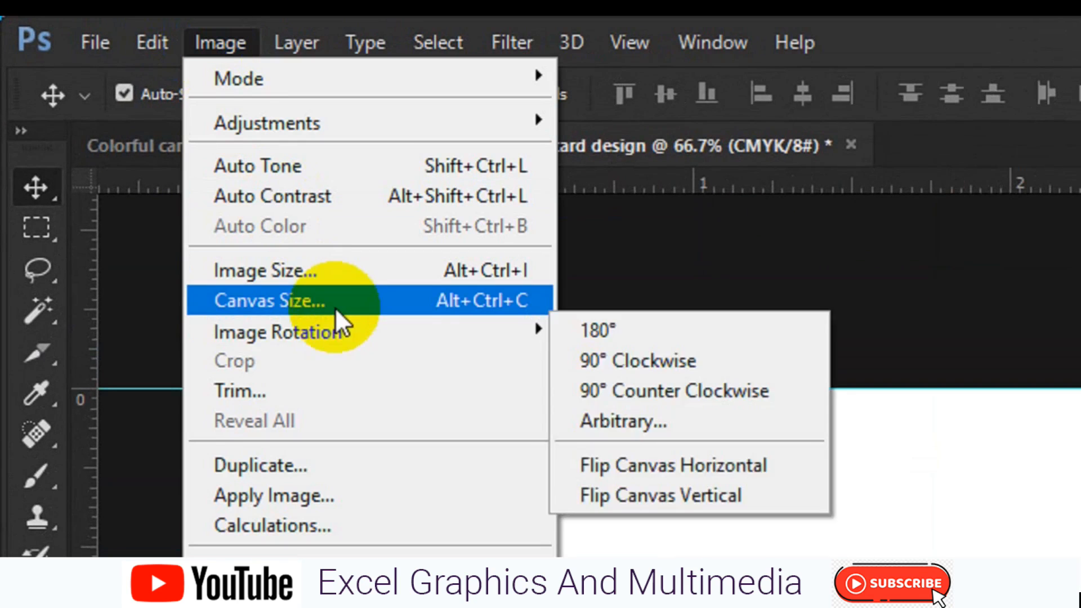
left_click(341, 302)
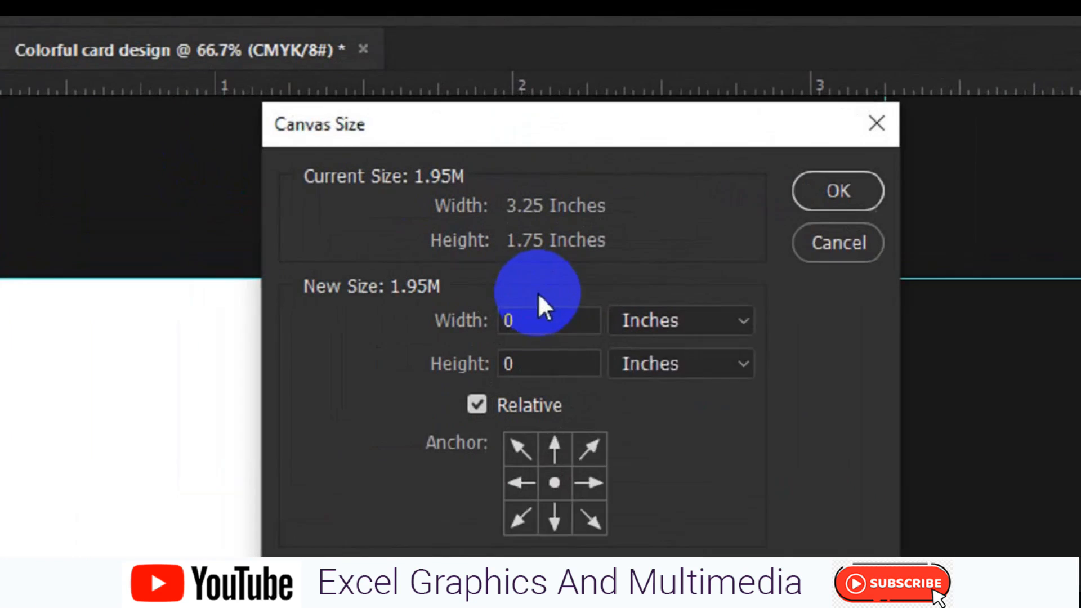
left_click(517, 223)
type(".25")
key("Tab")
type("0.25")
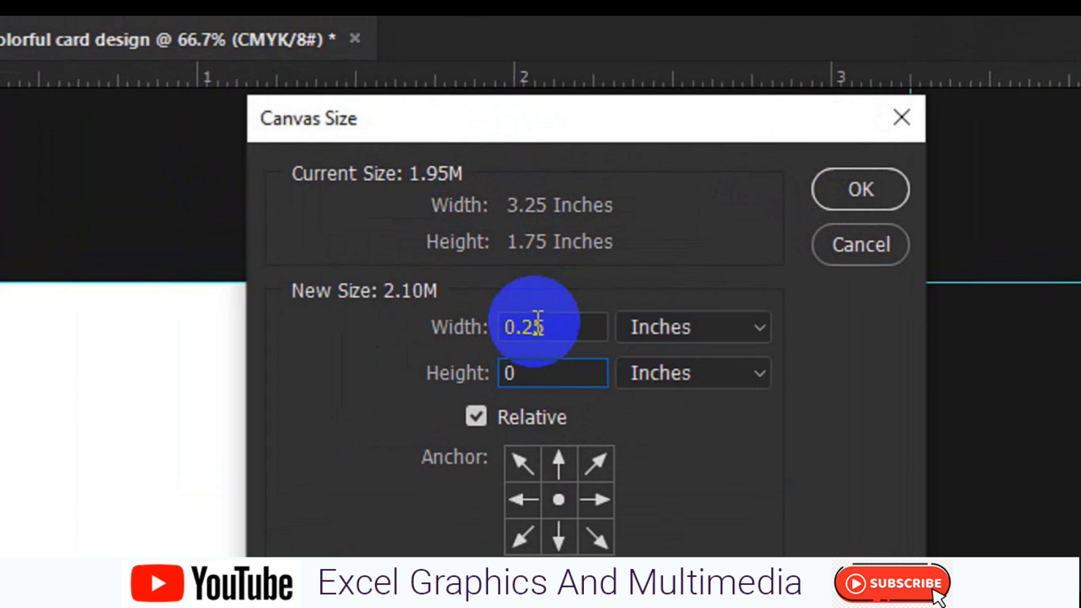
left_click(859, 191)
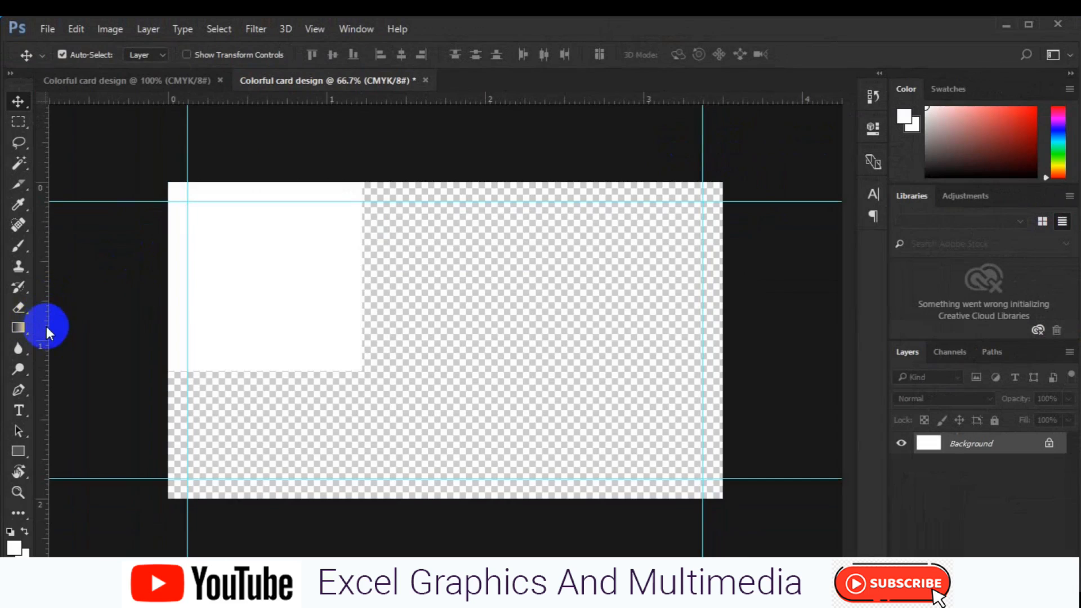
- Add guides along the four outer edges of the enlarged canvas, outside the existing guides
left_click_drag(156, 343, 166, 344)
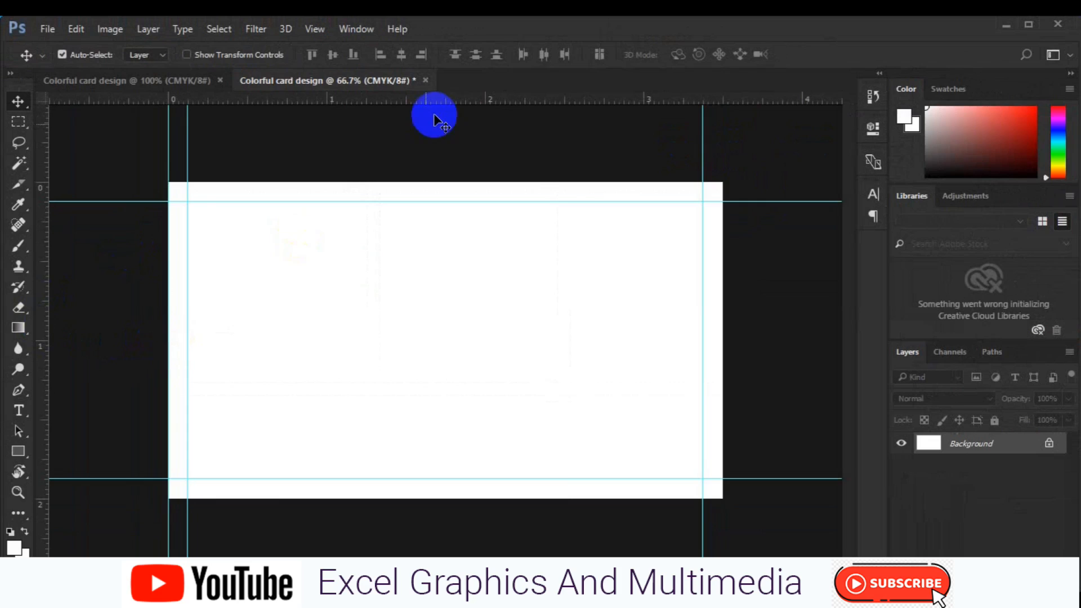
left_click_drag(447, 101, 434, 180)
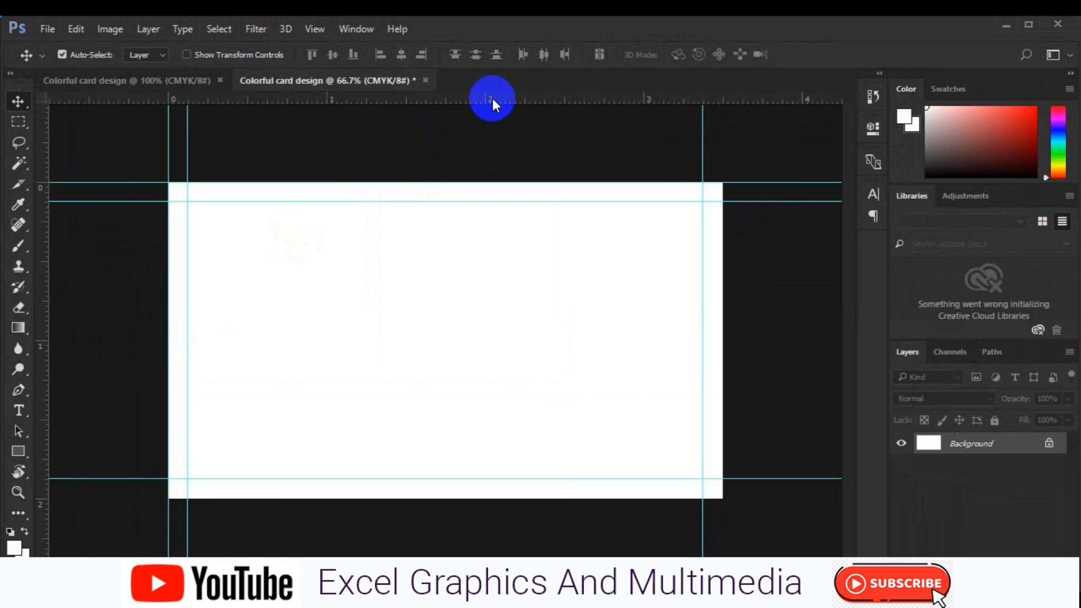
left_click_drag(493, 160, 441, 499)
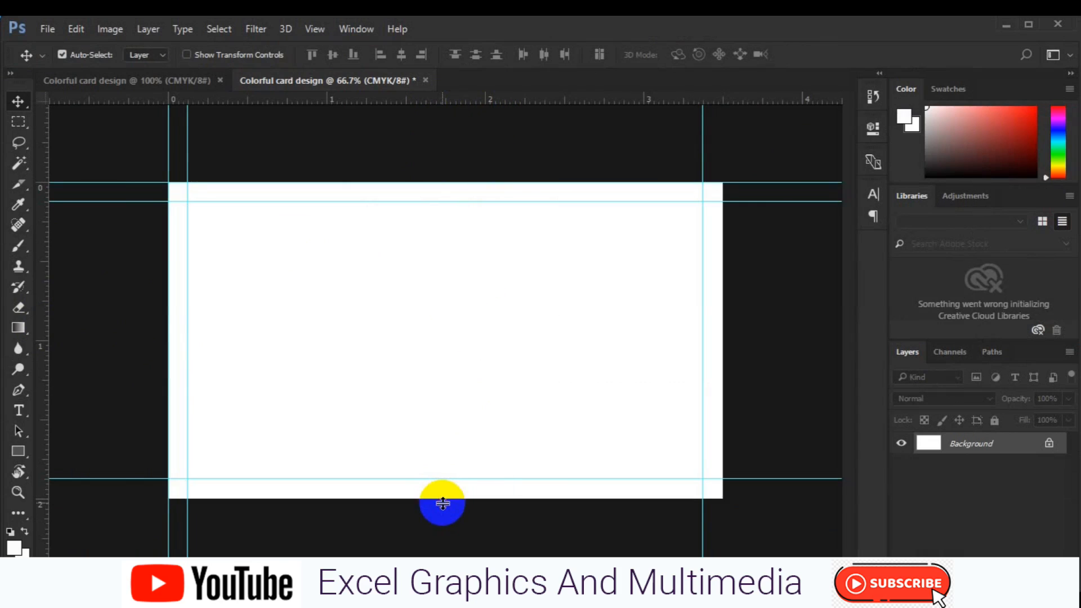
left_click_drag(48, 398, 722, 394)
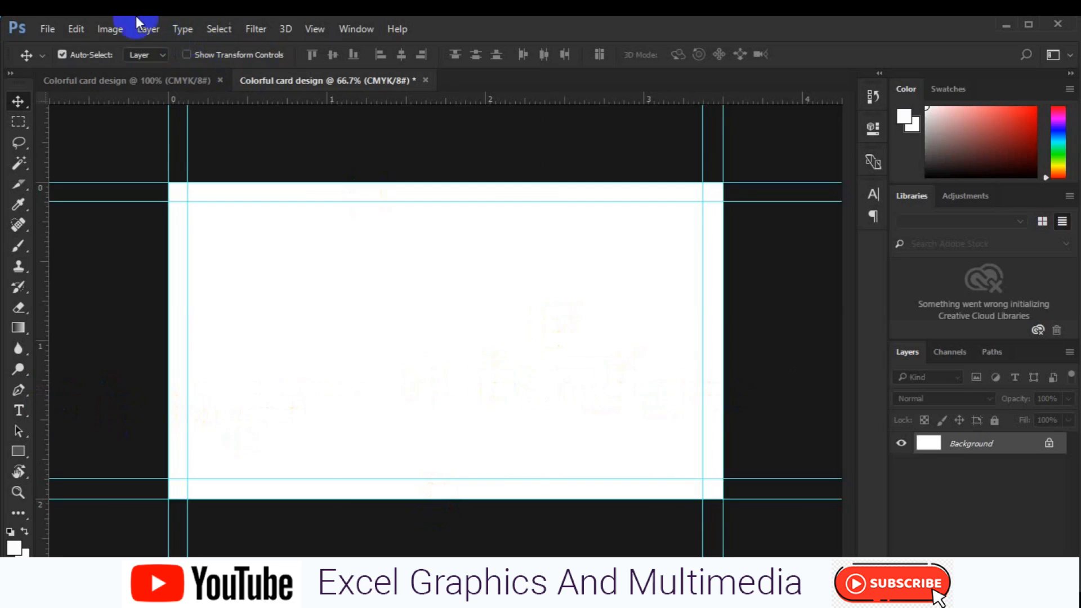
- Extend the canvas beyond the outer guides by another relative 0.25 inches in width and height
left_click(109, 30)
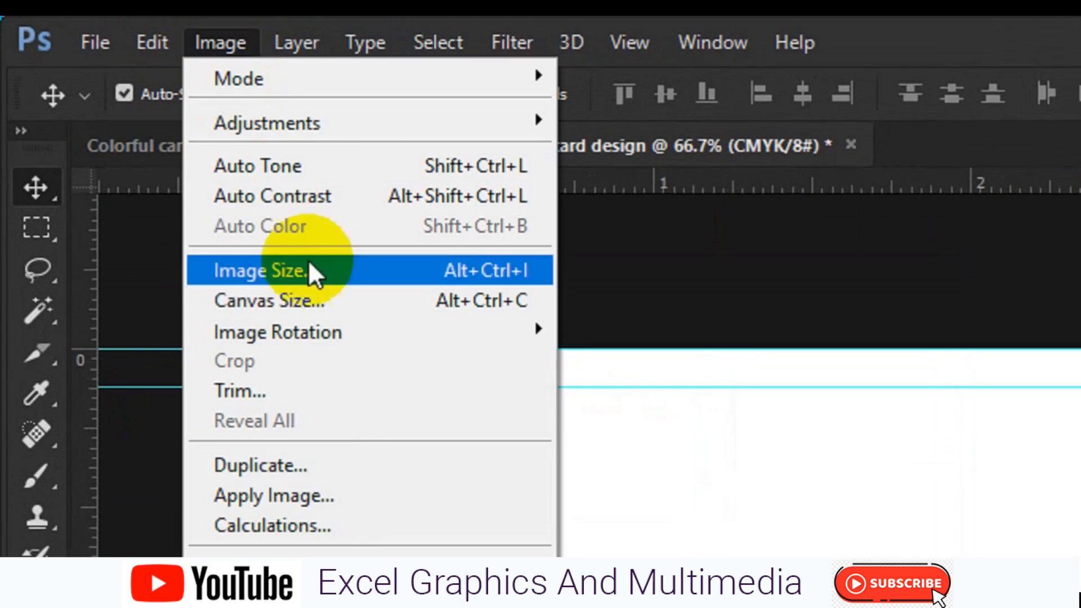
left_click(370, 301)
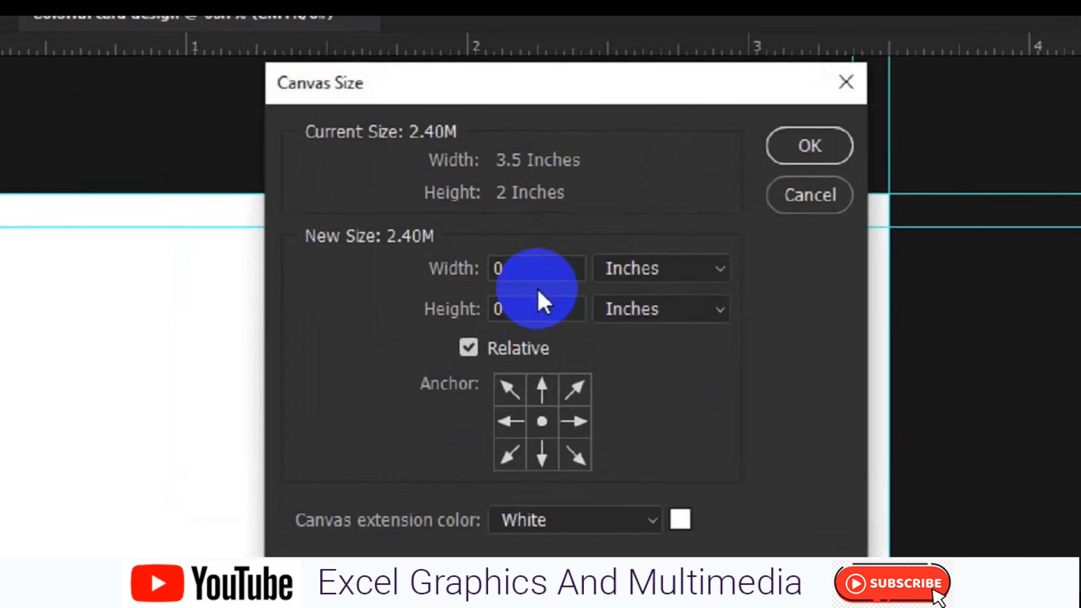
left_click(610, 246)
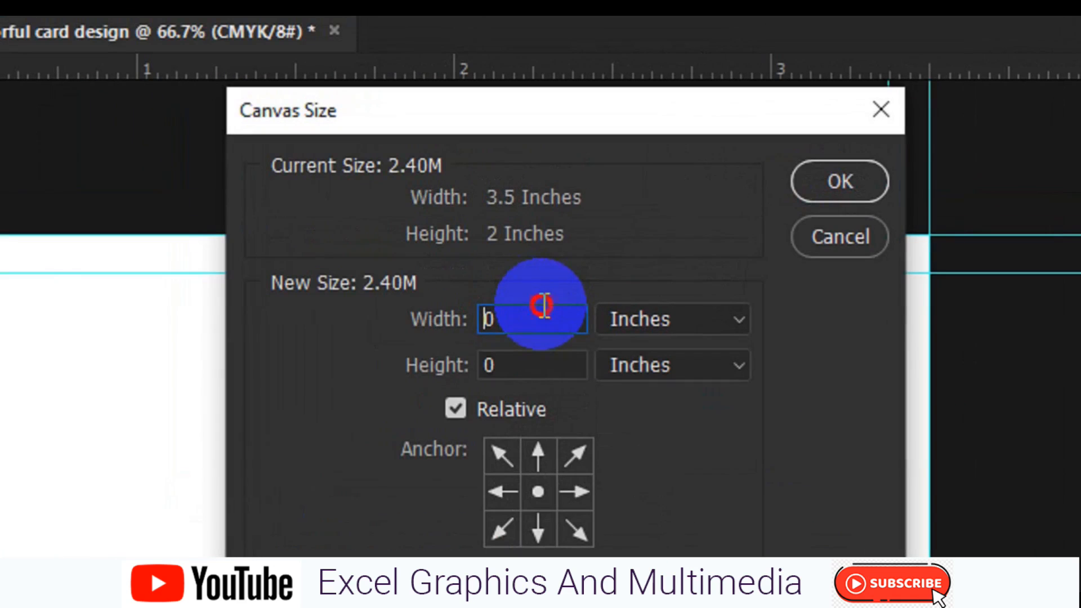
type(".25")
key("BackSpace")
key("BackSpace")
key("BackSpace")
type(".25")
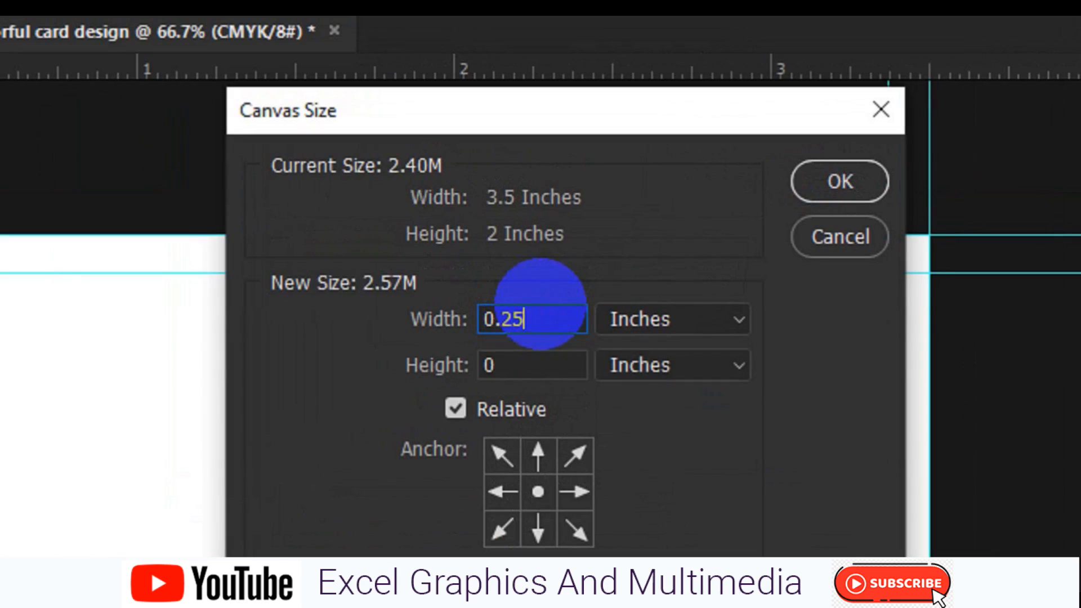
left_click(569, 364)
type("0.25")
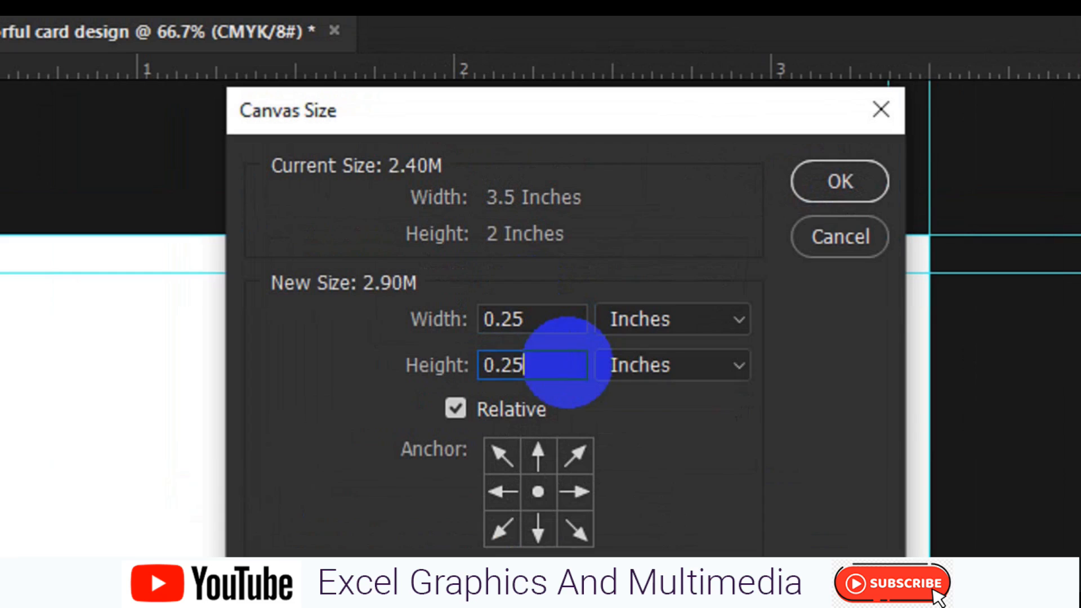
left_click(840, 181)
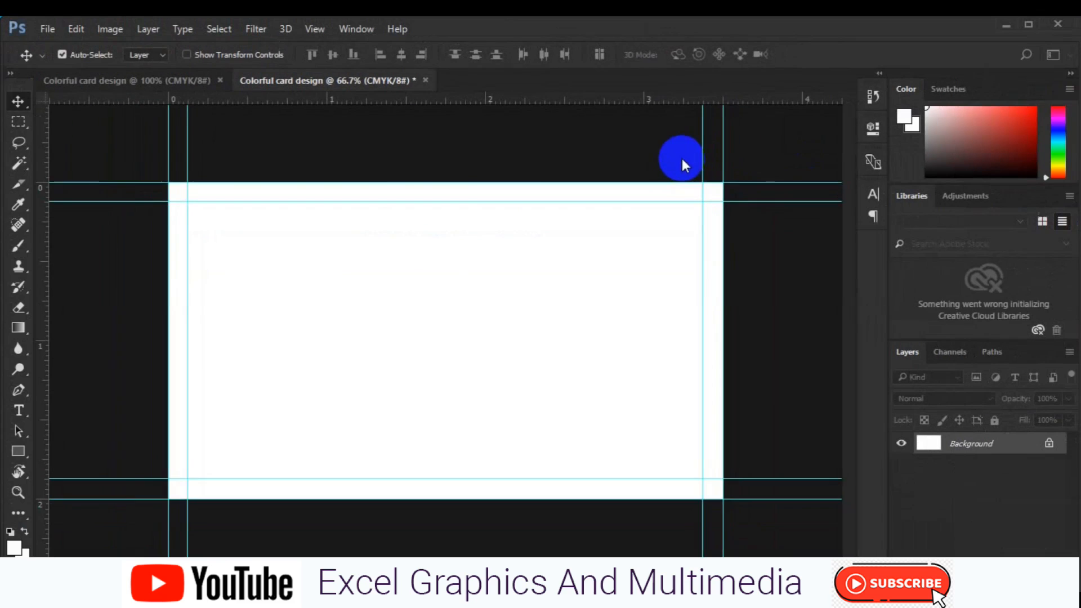
- Draw a rectangle shape of about 1165 × 725 px with gray fill and no stroke, covering the whole canvas
key("ctrl+minus")
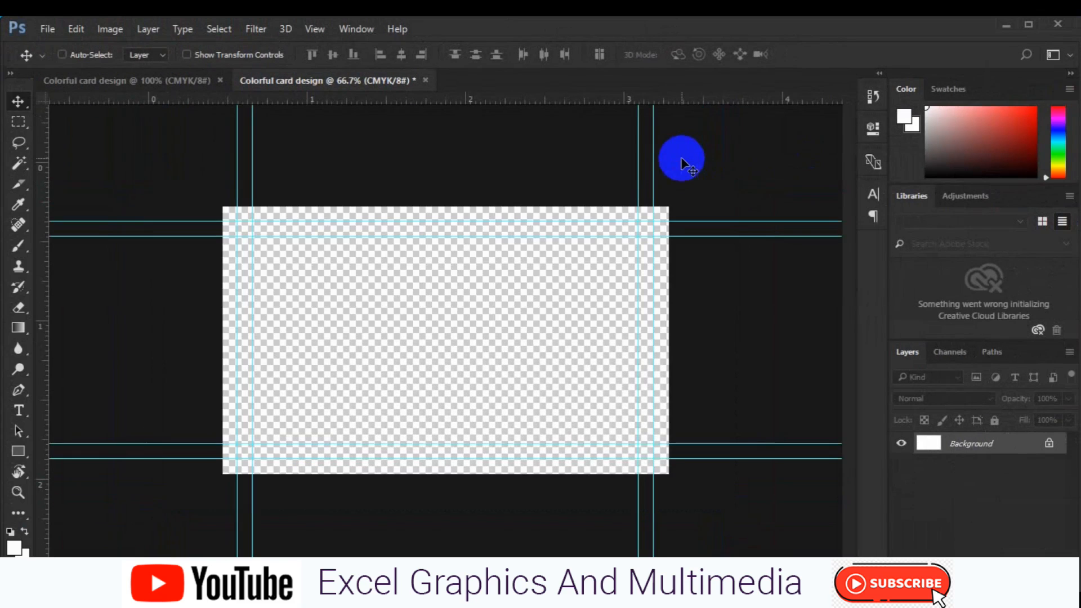
left_click(18, 451)
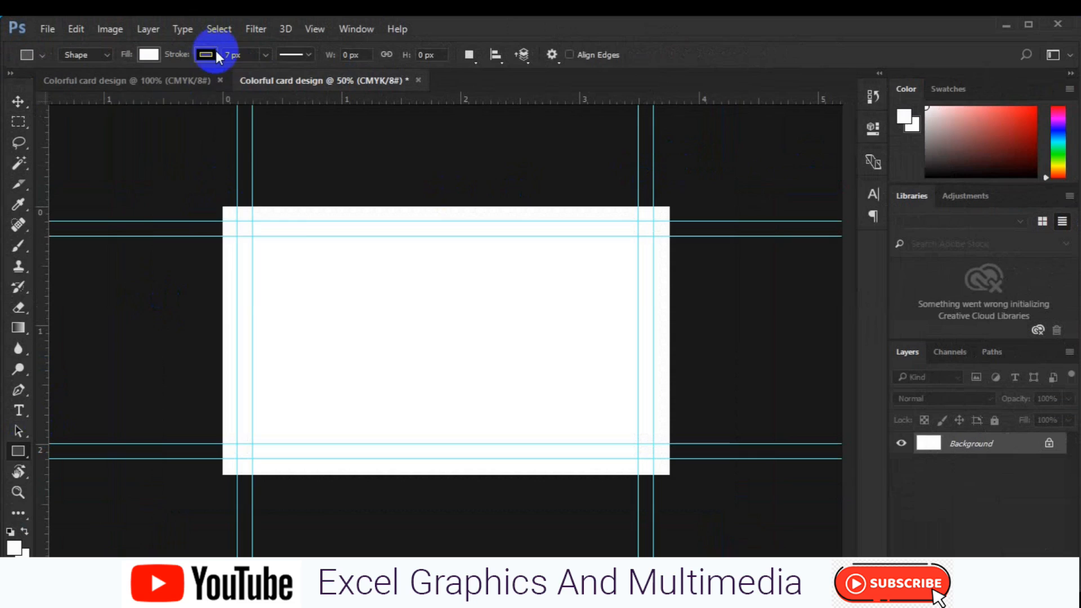
left_click(213, 54)
left_click(138, 84)
left_click(149, 54)
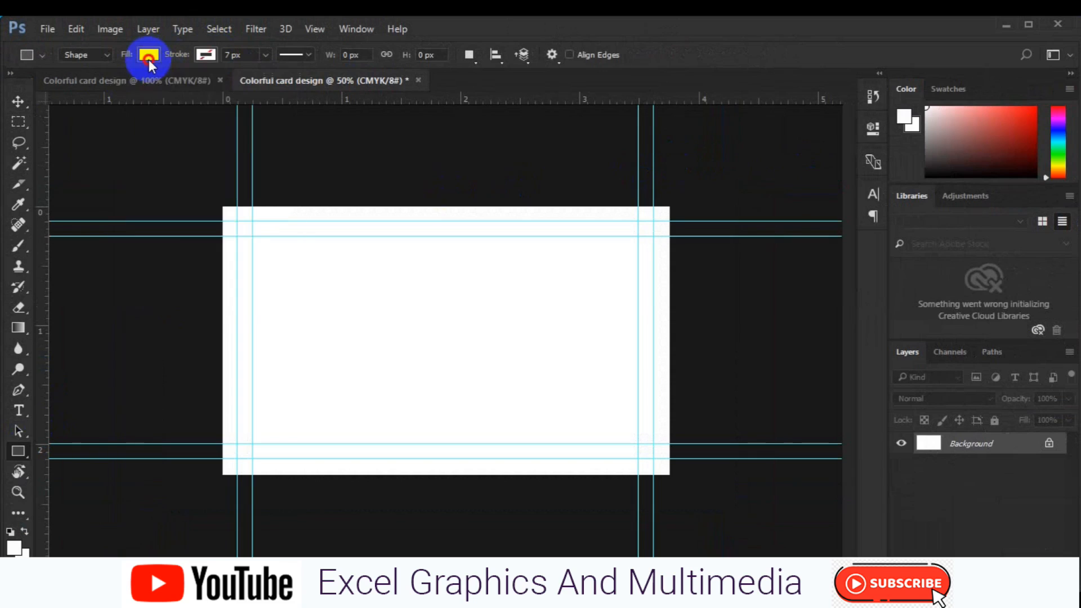
left_click(74, 170)
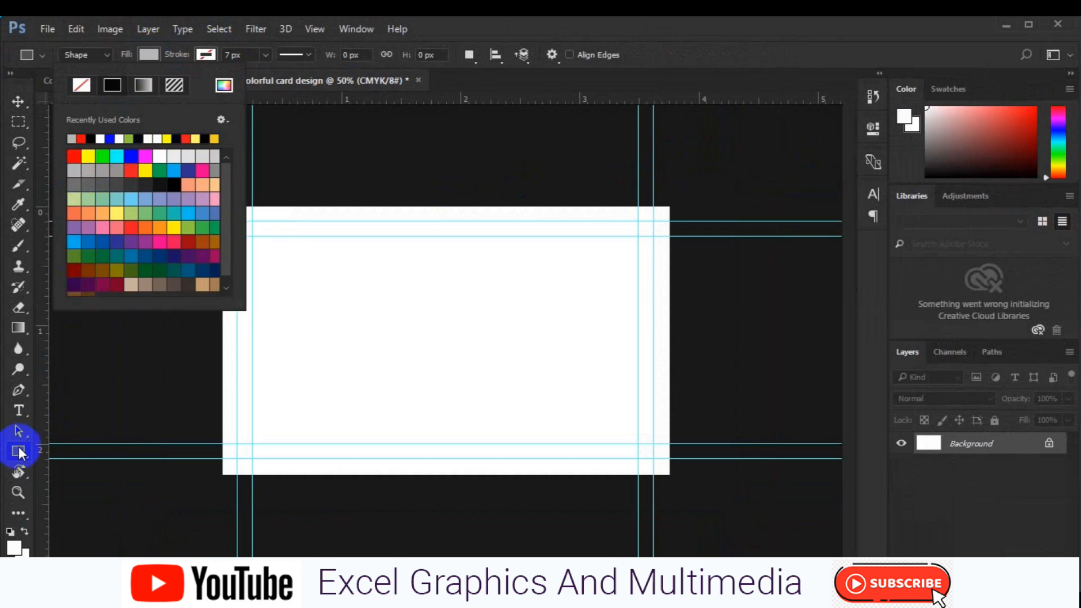
left_click(18, 450)
left_click_drag(216, 199, 677, 485)
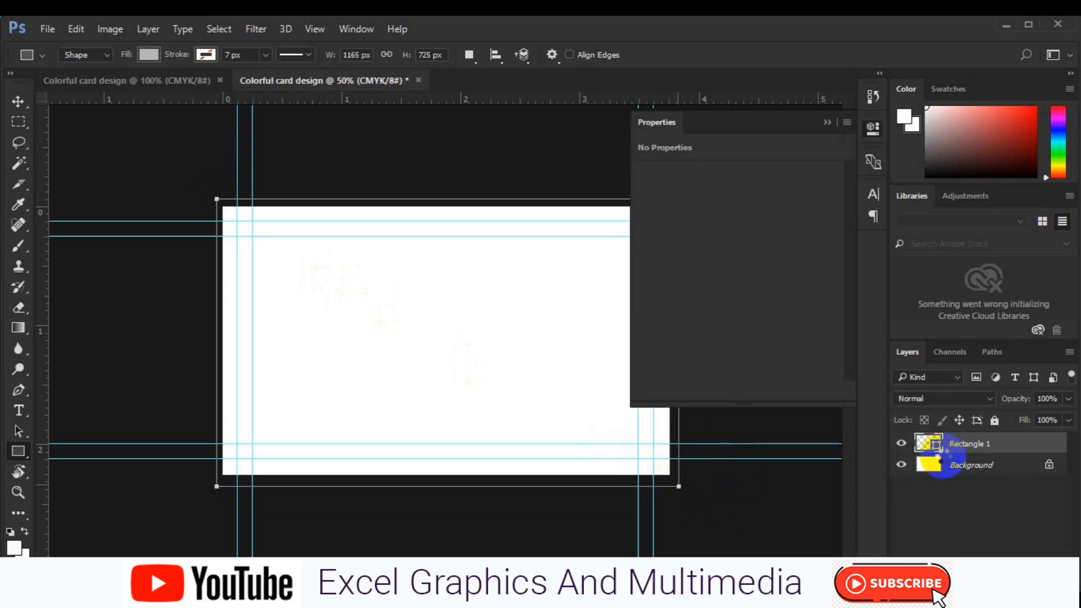
- Recolor the background rectangle with the near-black blue 00050a
left_click(936, 445)
key("v")
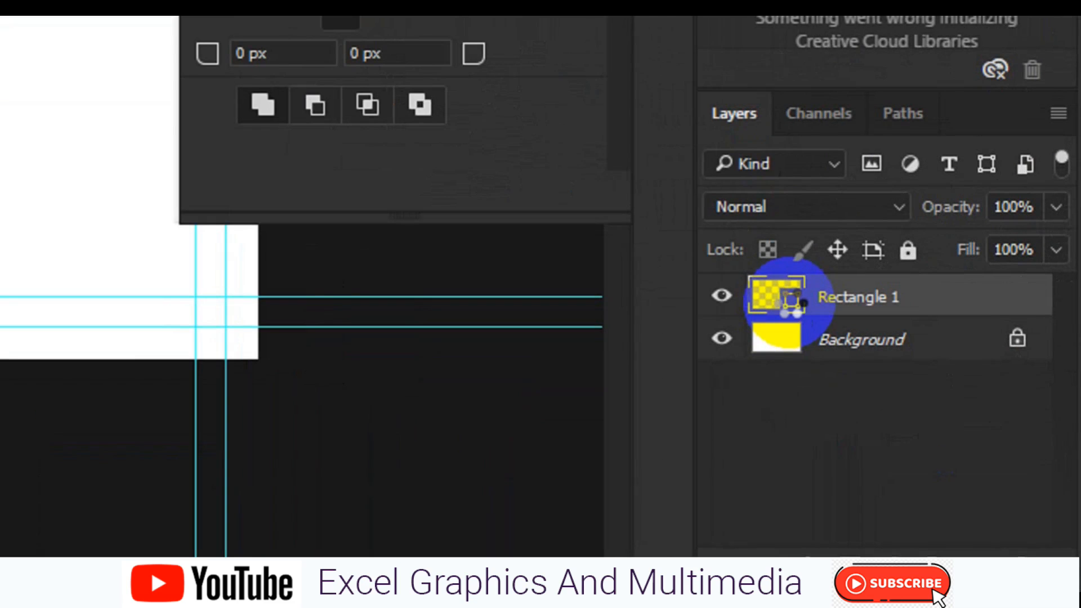
double_click(788, 297)
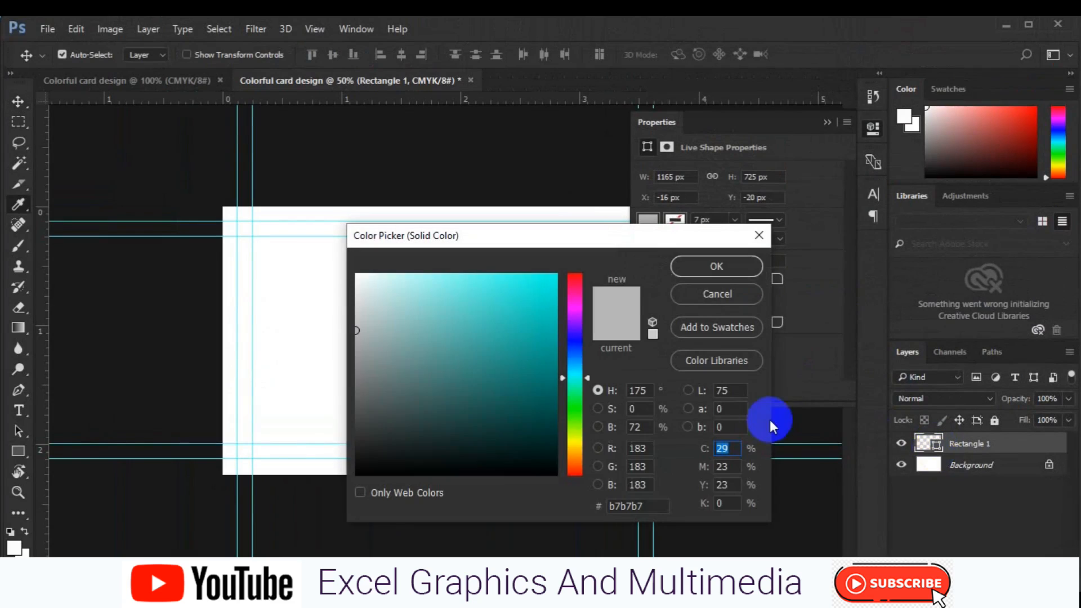
left_click_drag(565, 377, 573, 357)
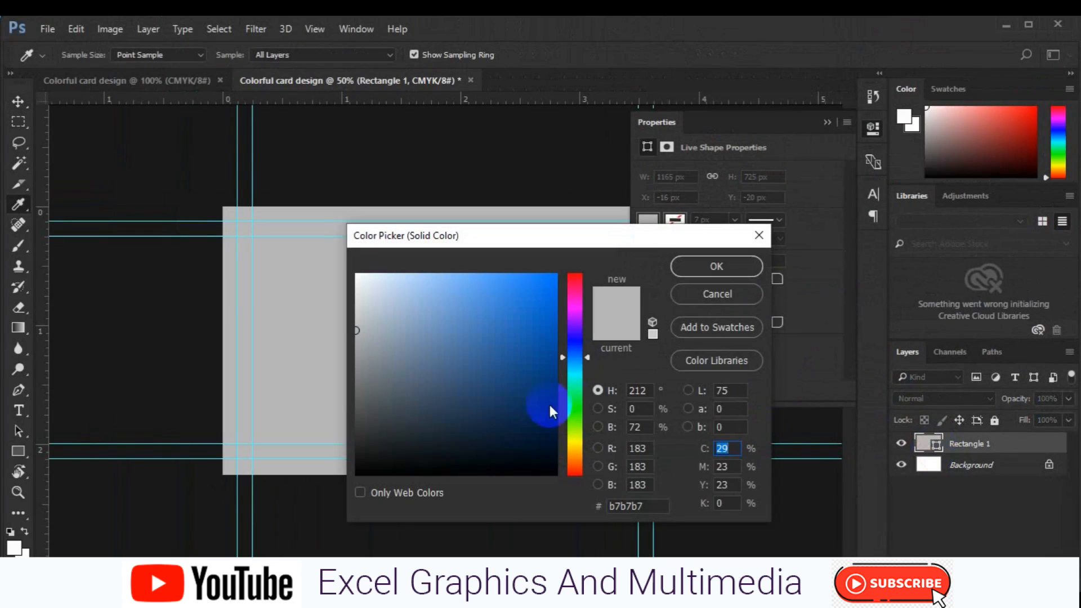
left_click(547, 448)
left_click_drag(548, 448, 553, 467)
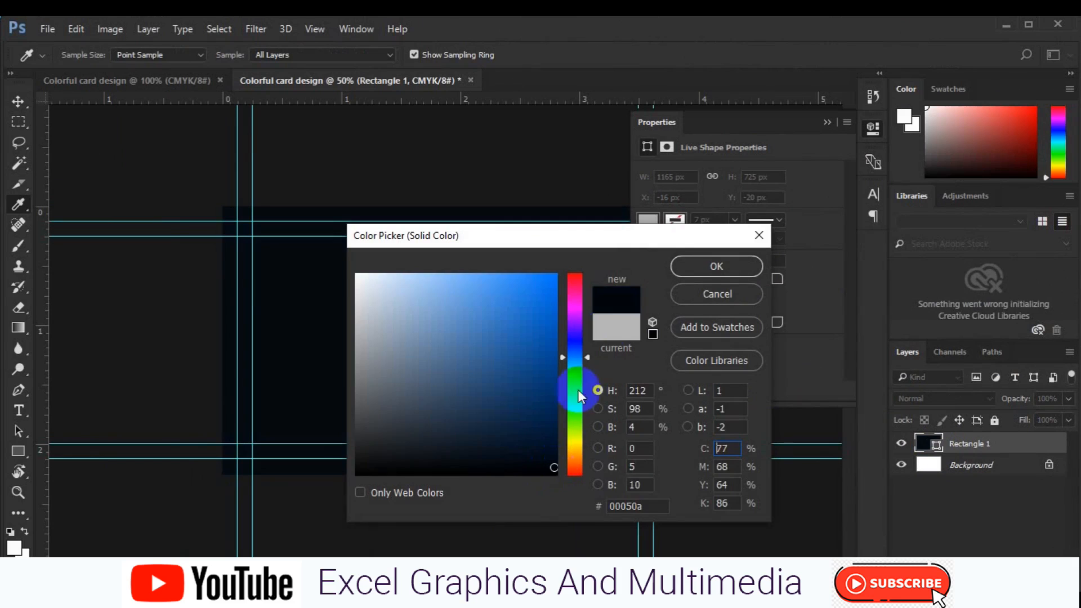
left_click(684, 269)
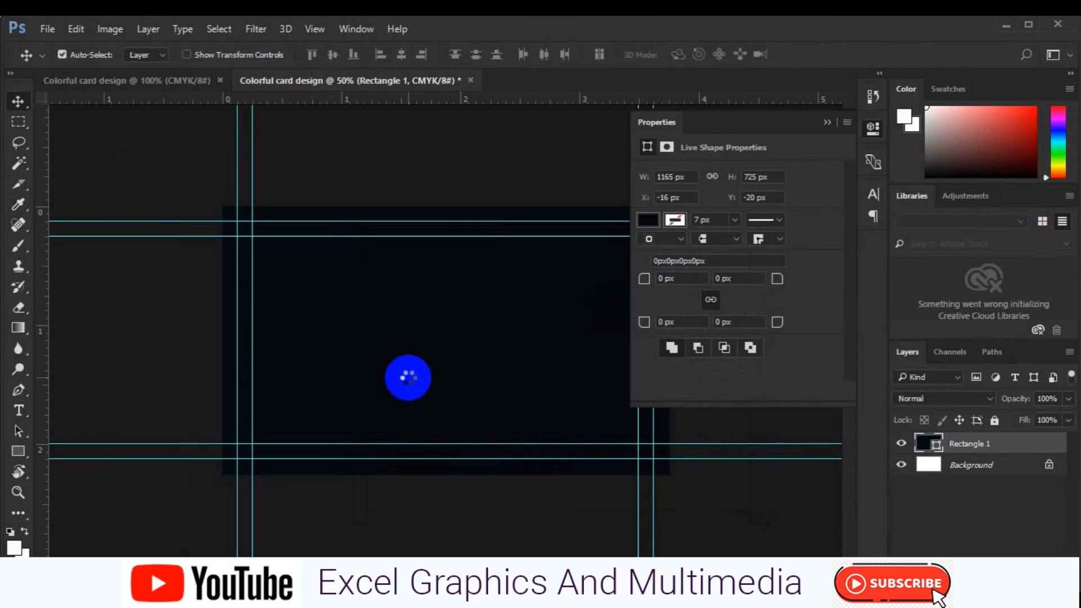
left_click(828, 123)
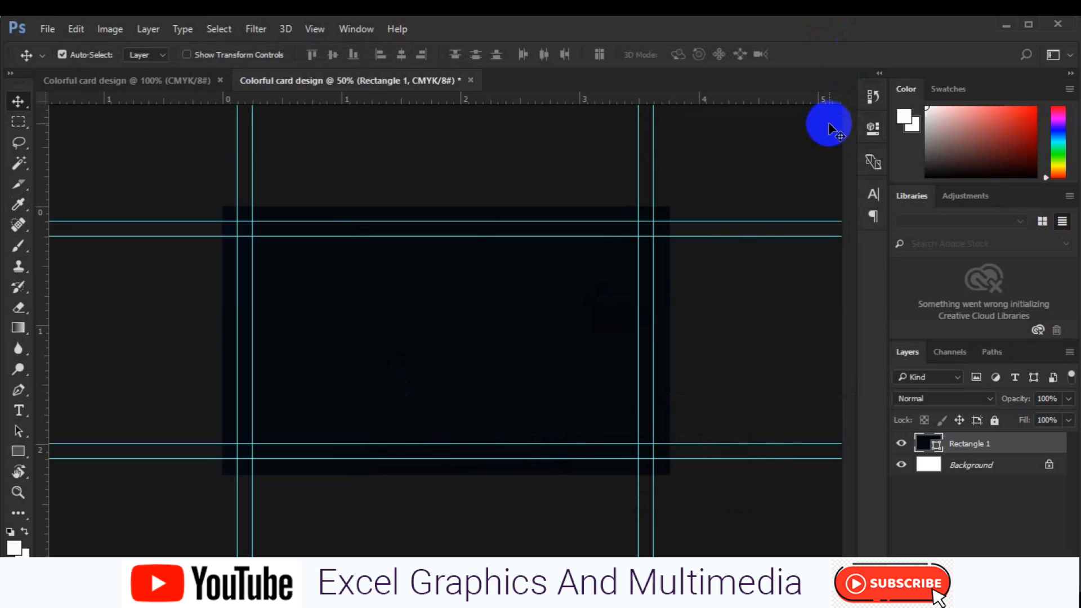
- Add a Pattern Overlay layer style to the background rectangle, using the black-dots-on-white pattern
key("ctrl+plus")
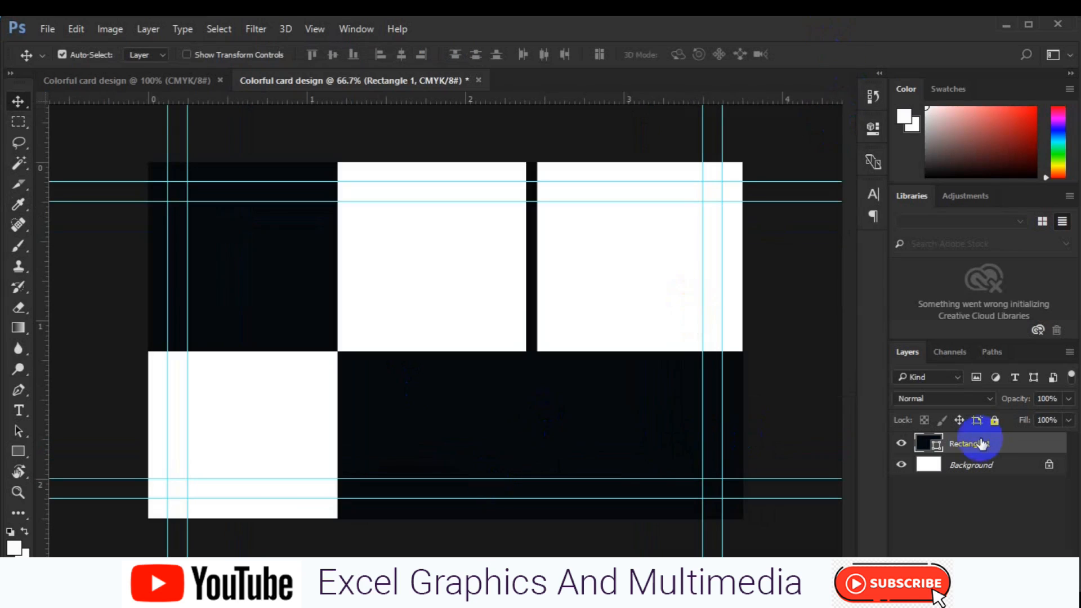
right_click(979, 446)
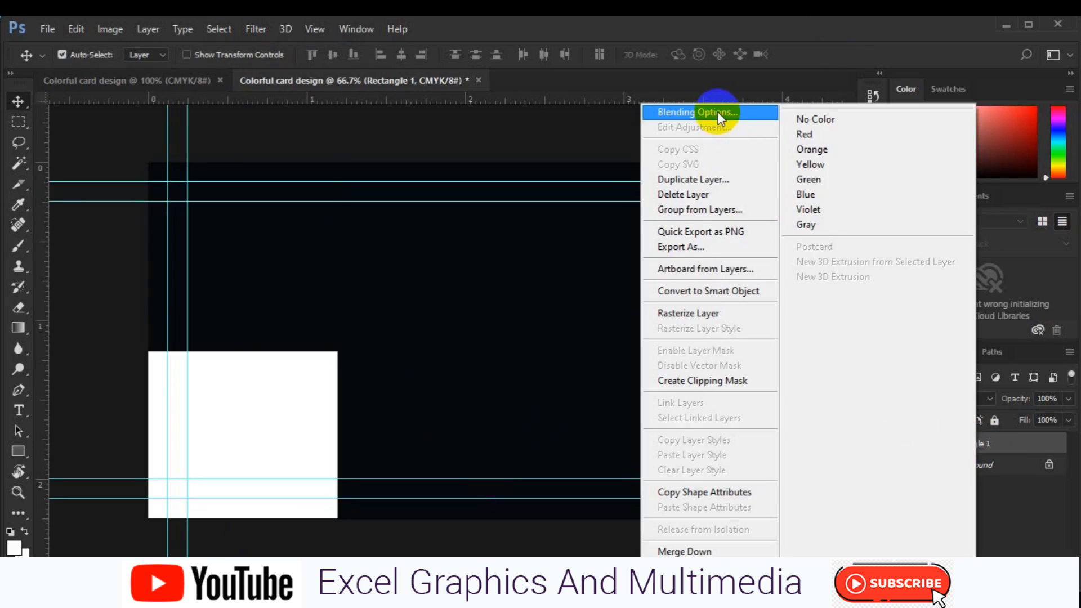
left_click(718, 112)
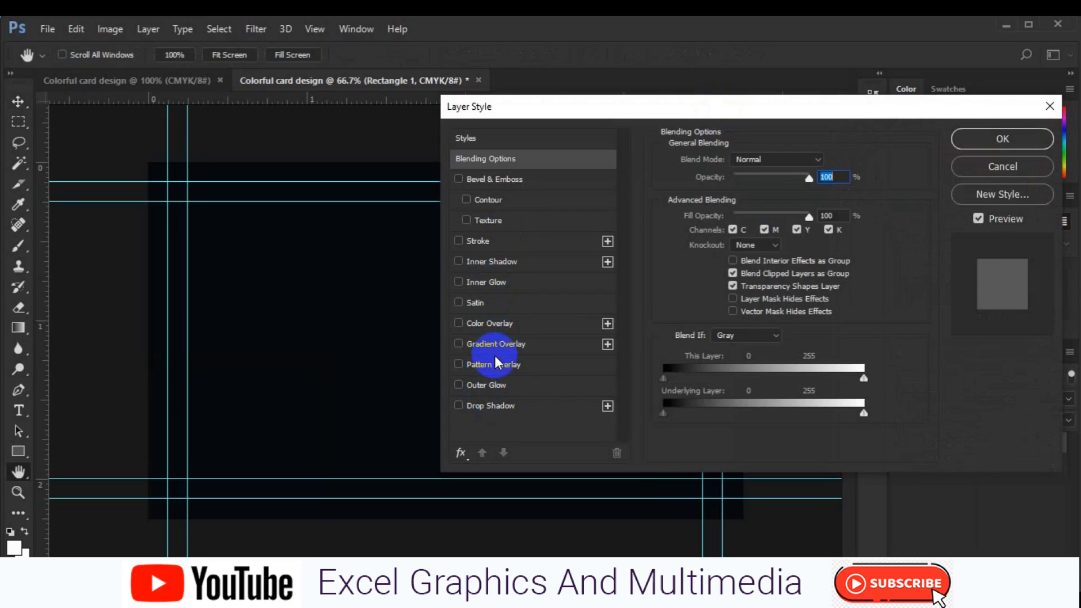
left_click(495, 365)
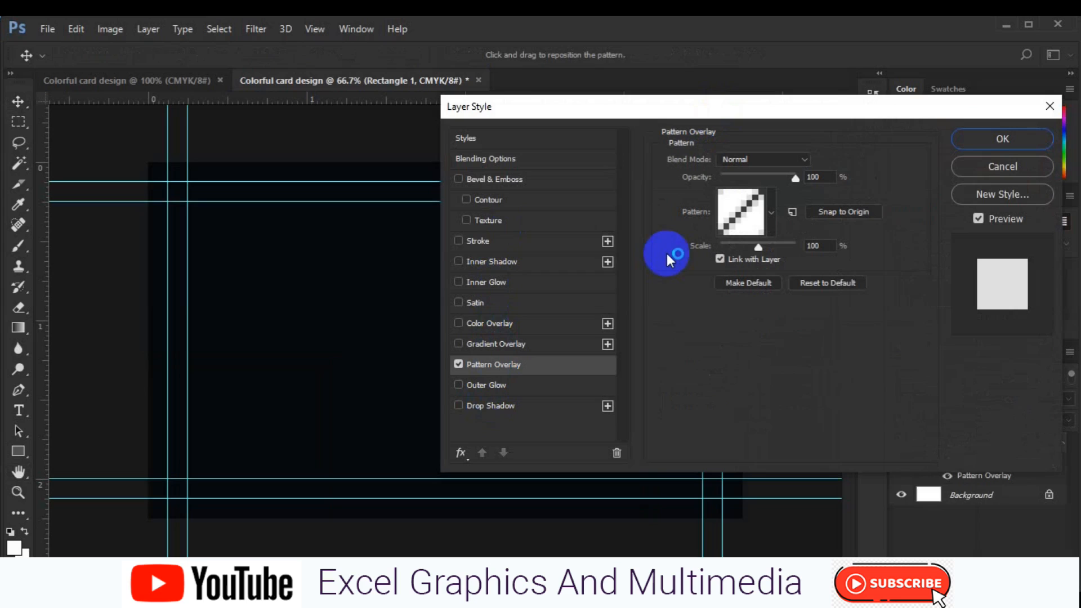
left_click(771, 213)
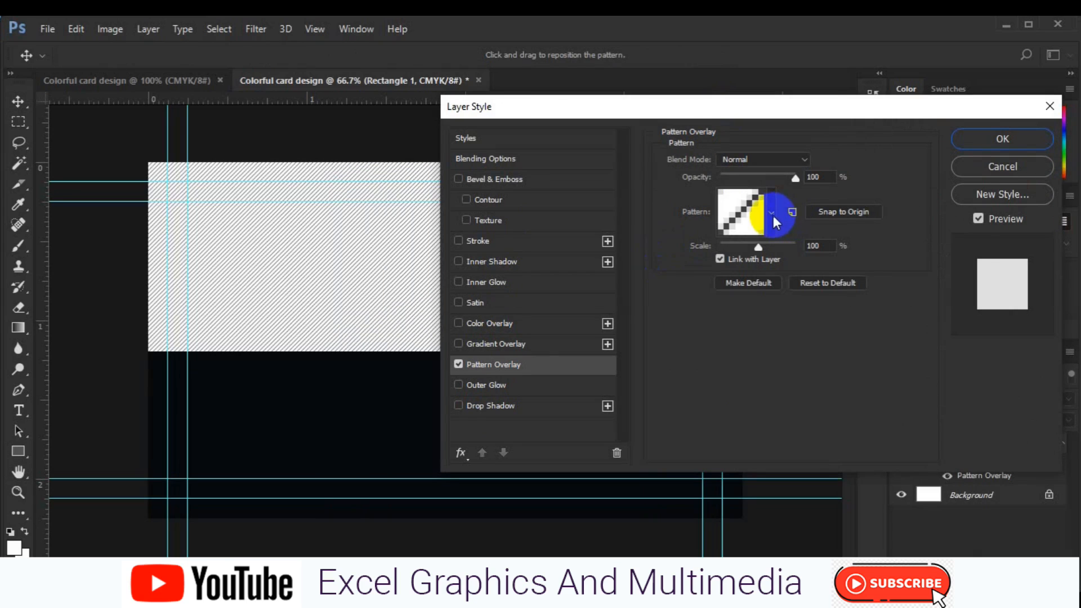
left_click(769, 261)
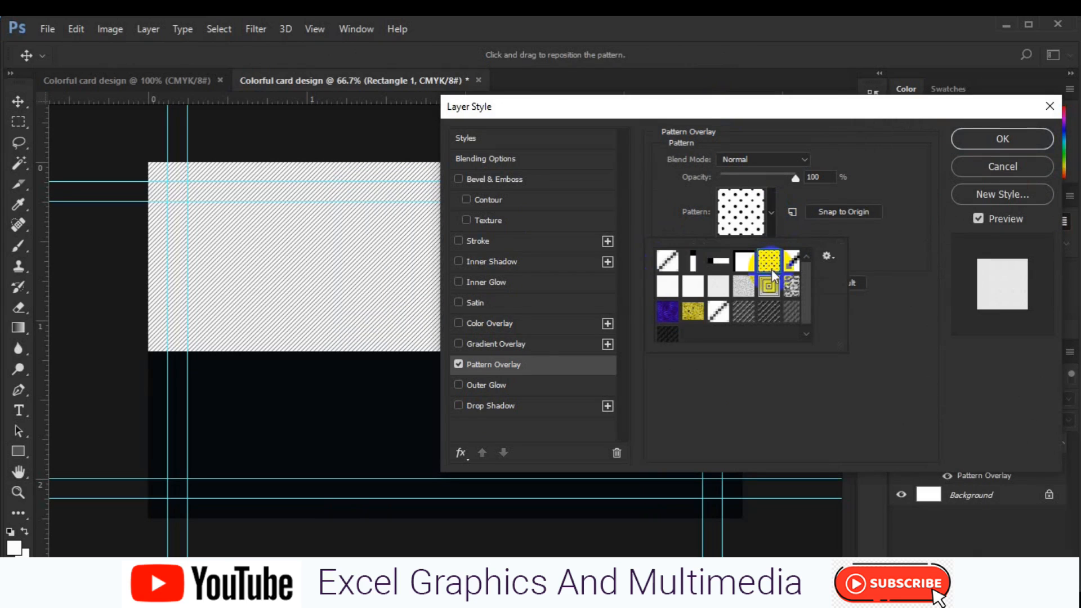
- Lower the Pattern Overlay opacity to 3% and apply the layer style
left_click(731, 176)
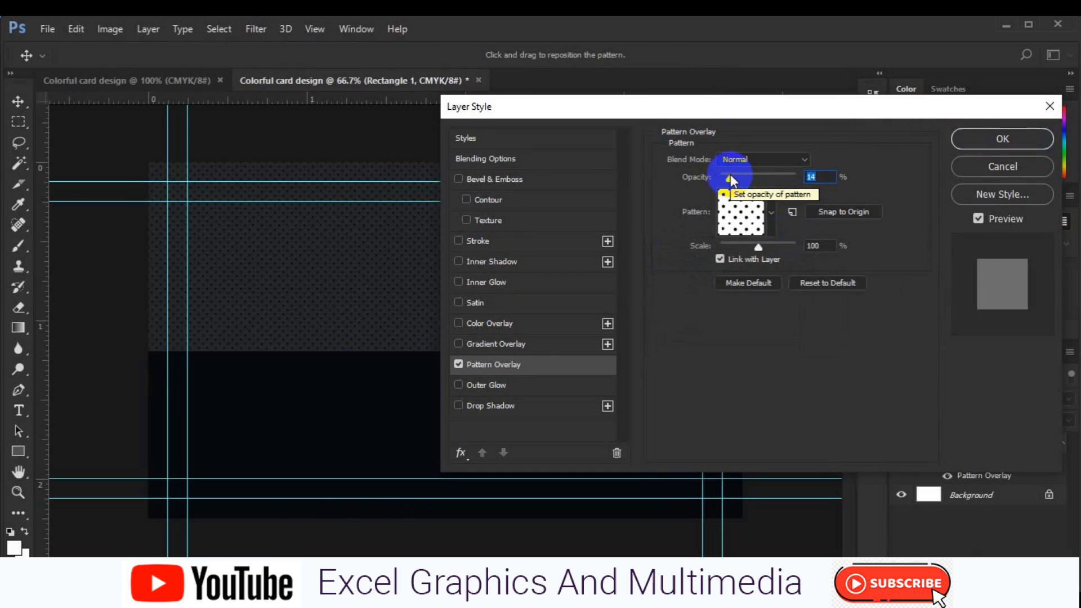
left_click(728, 177)
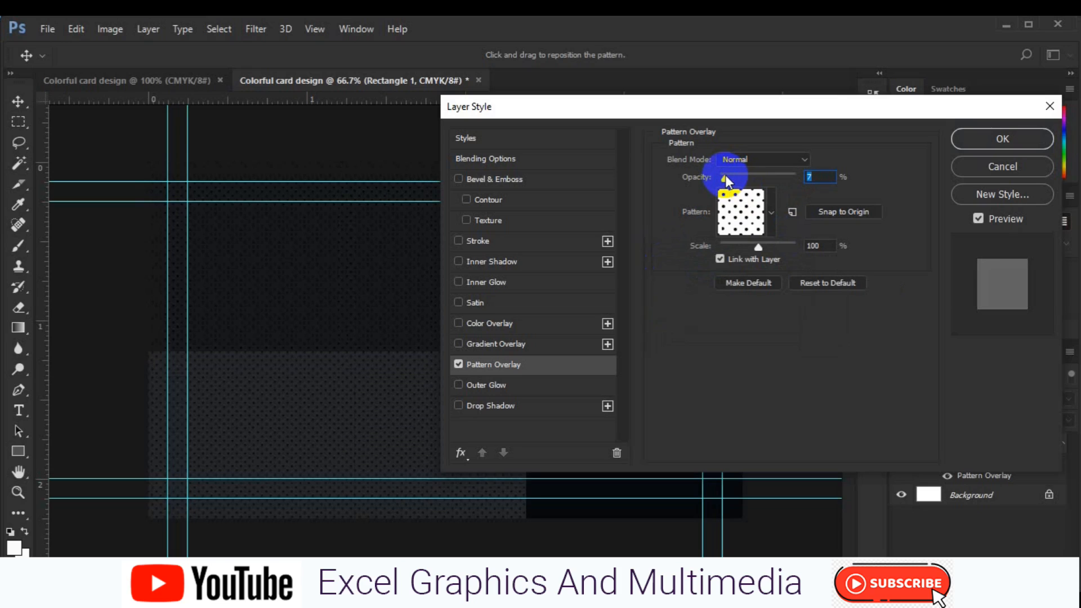
left_click_drag(725, 176, 723, 177)
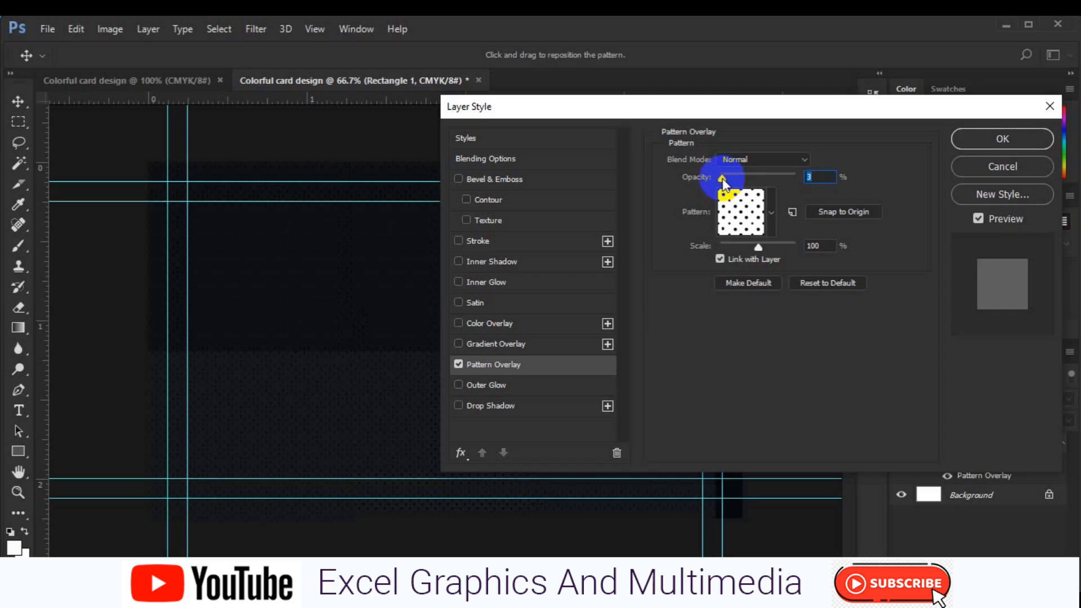
key("ctrl+plus")
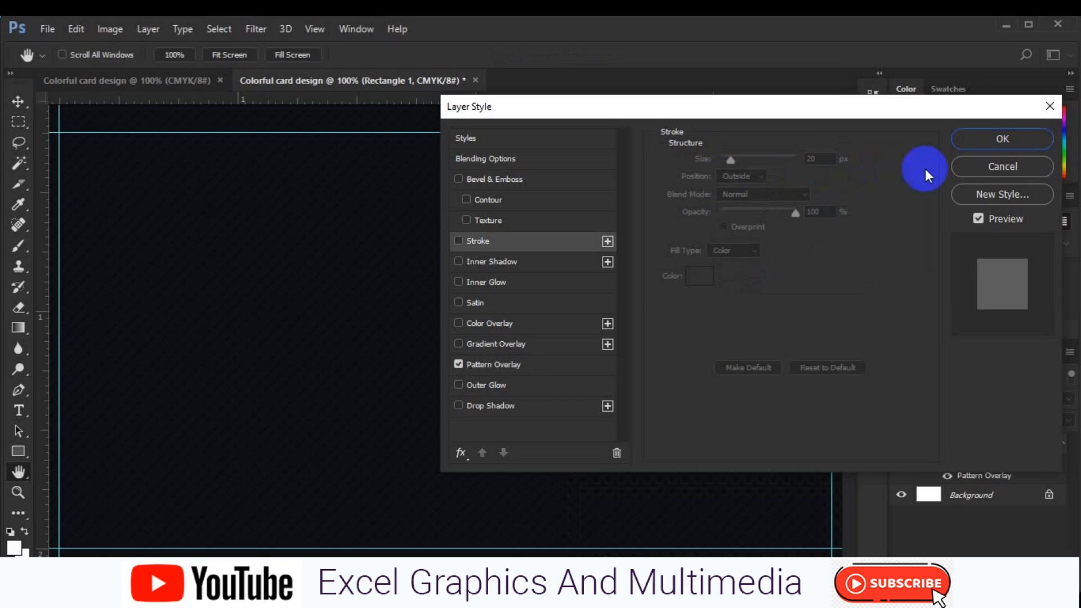
left_click(971, 146)
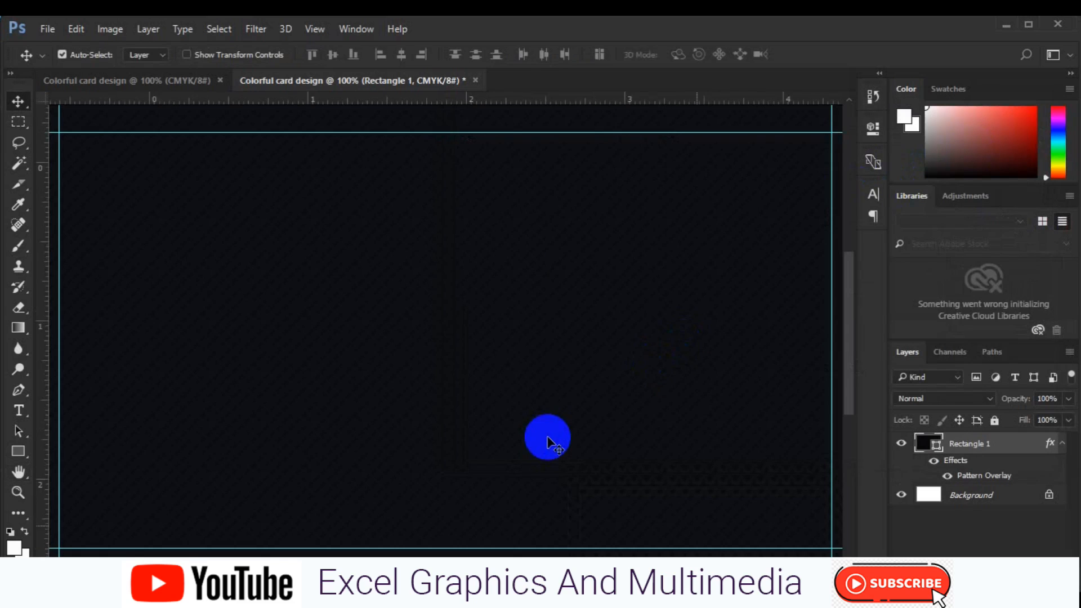
- On a new layer, draw a gray rectangle of about 557 × 84 px from the card's middle to its right edge
key("ctrl+minus")
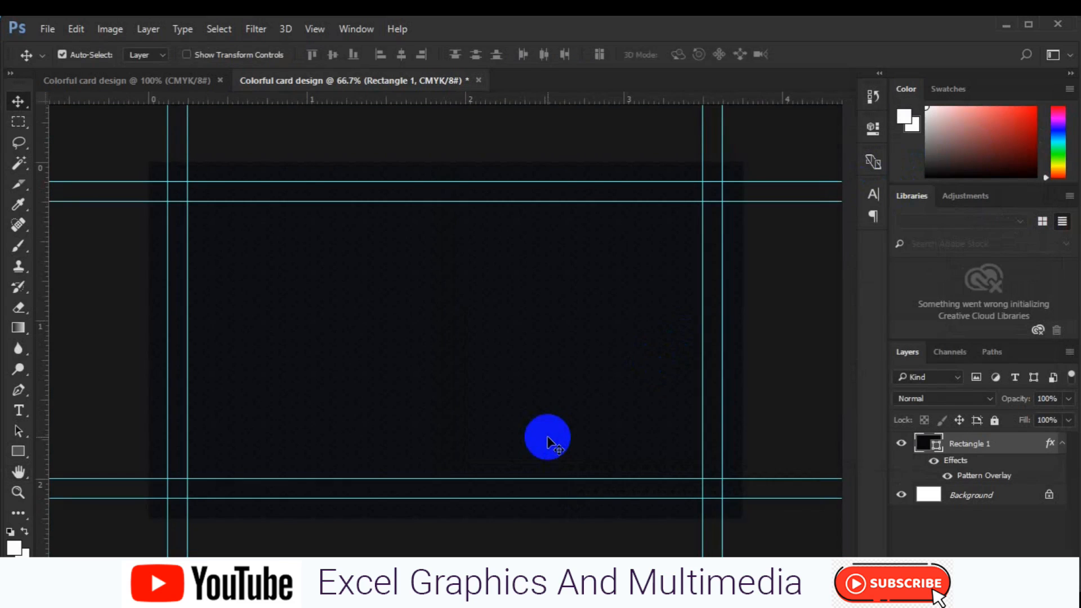
left_click(18, 451)
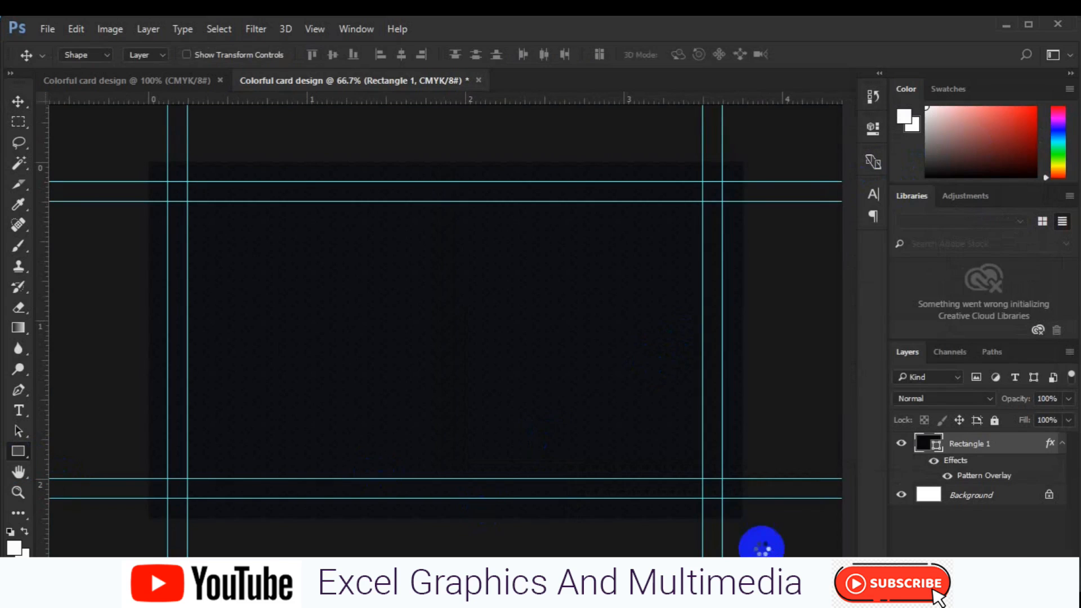
left_click(1034, 584)
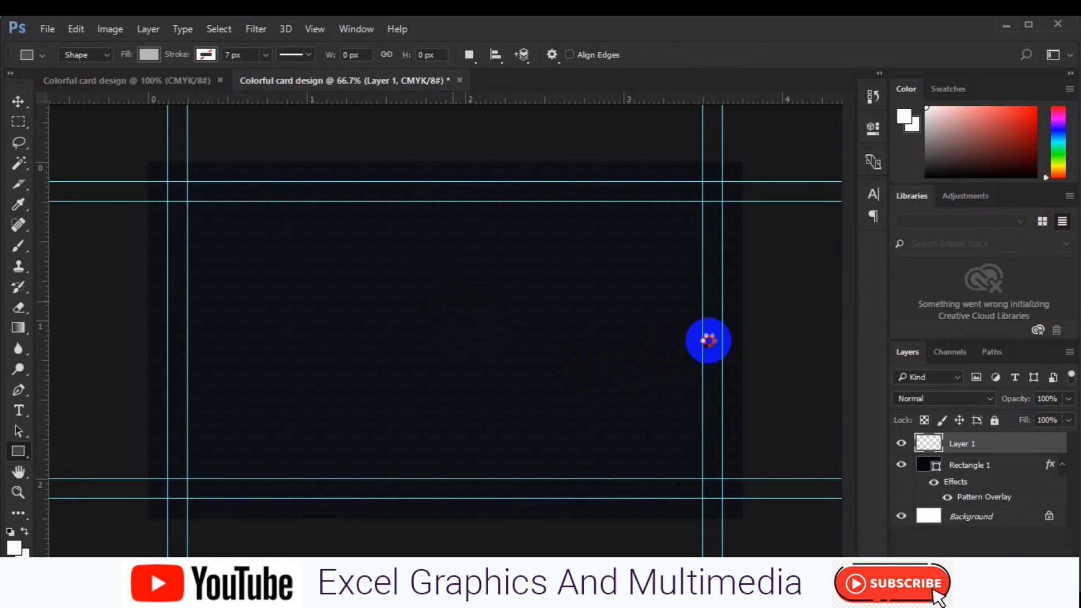
left_click_drag(731, 339, 744, 345)
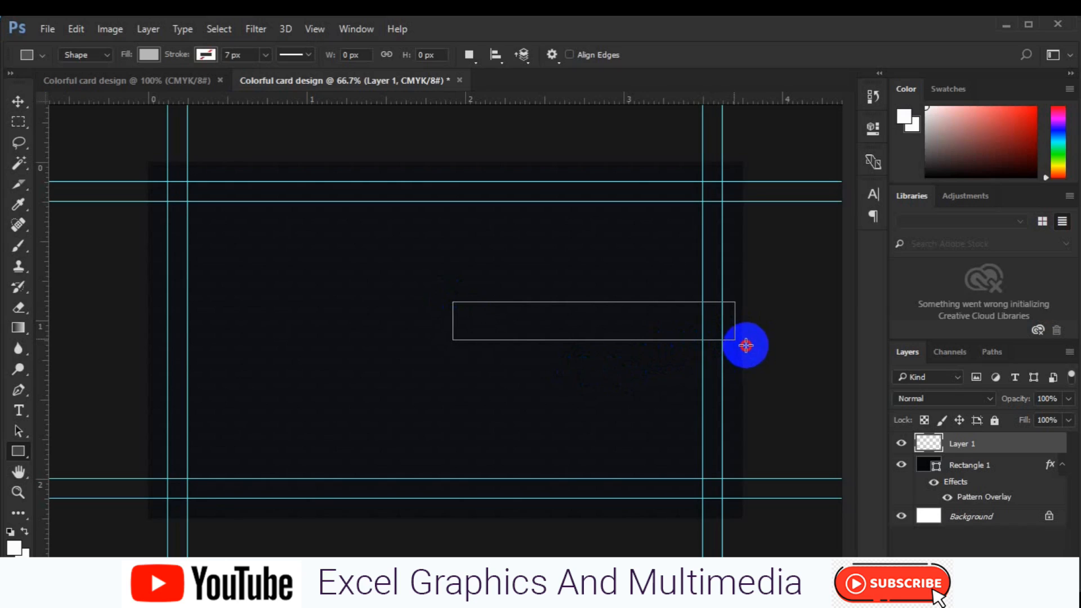
left_click_drag(746, 345, 747, 346)
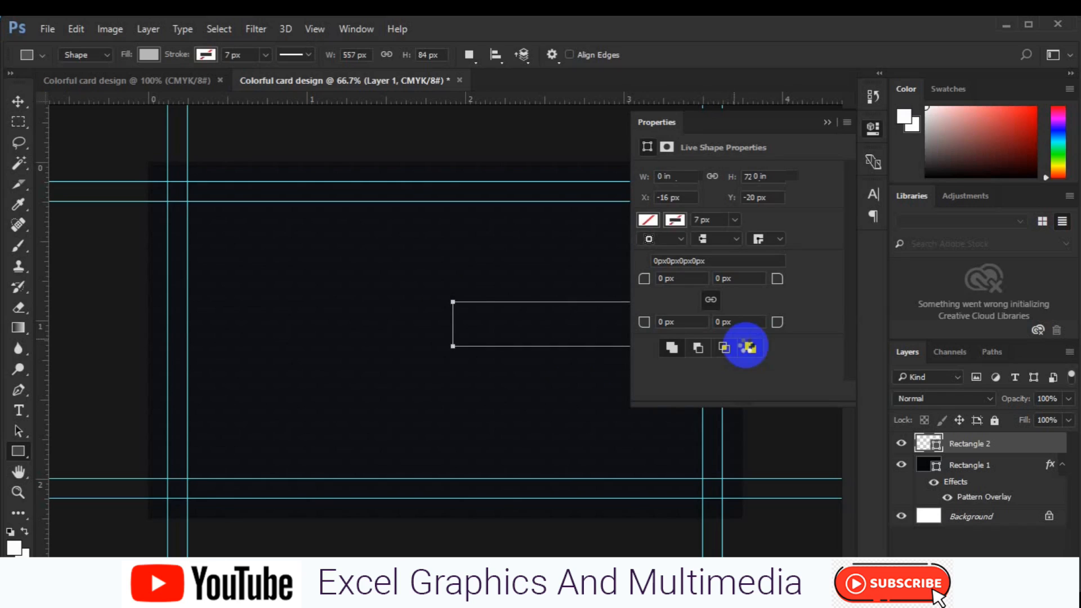
key("v")
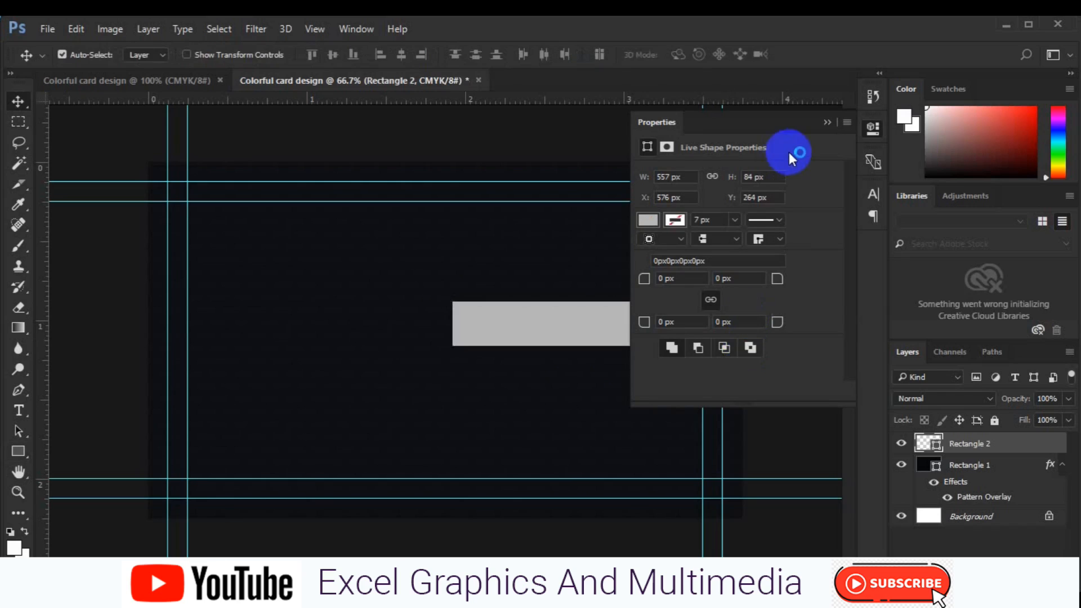
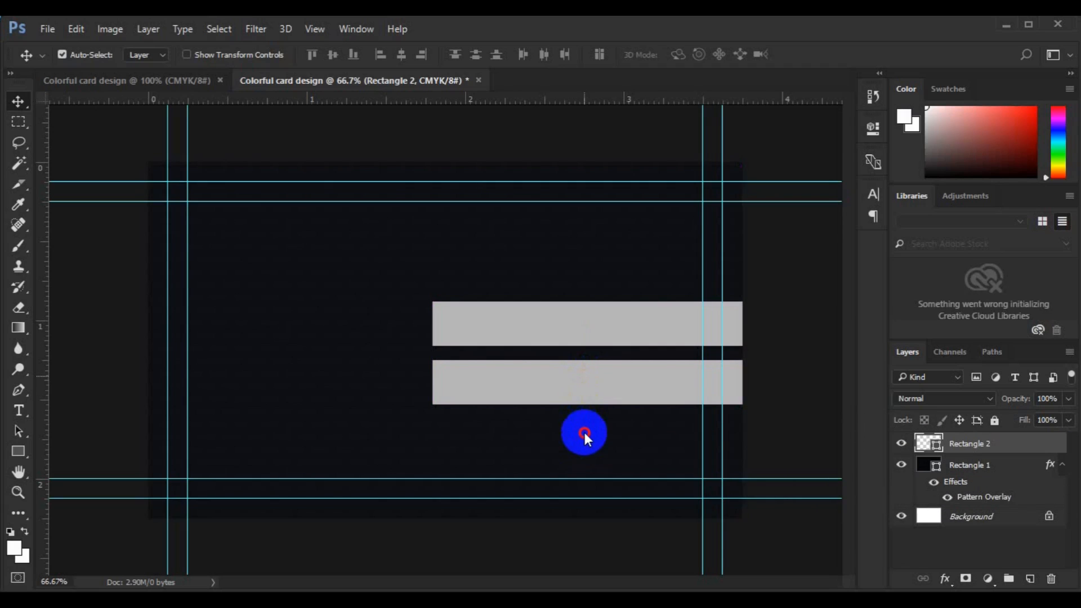
- Duplicate the gray bar downward to form a stack of three aligned bars with 0.09 in gaps
key("ctrl+j")
left_click_drag(567, 386, 566, 446)
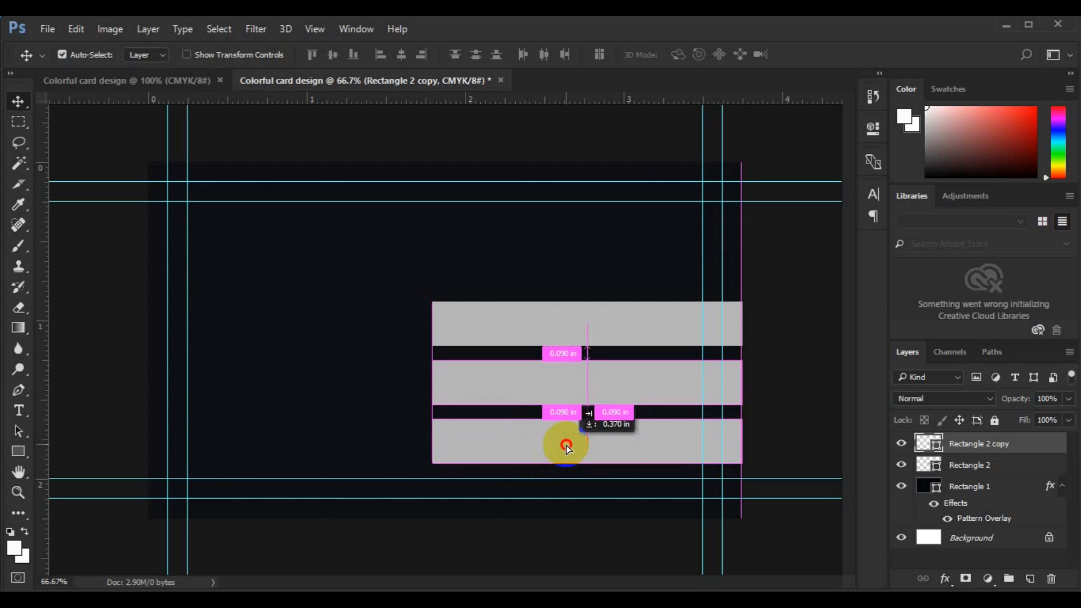
left_click_drag(566, 445, 566, 444)
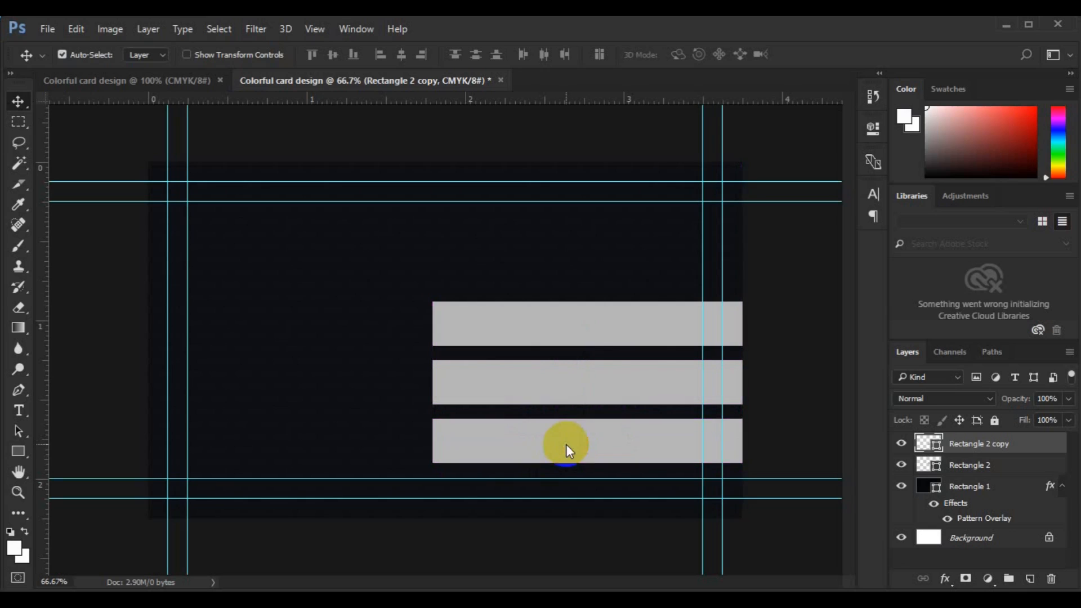
- Copy the uppermost gray bar above the stack and stretch the copy's top edge upward to make it taller
left_click(576, 328)
left_click_drag(575, 326, 583, 259)
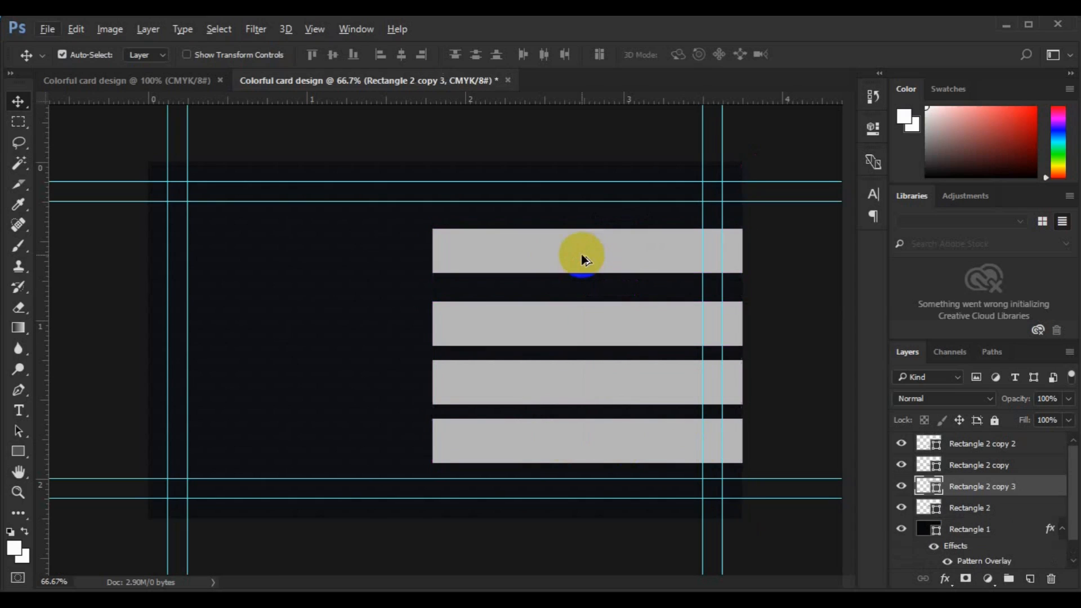
key("ctrl+t")
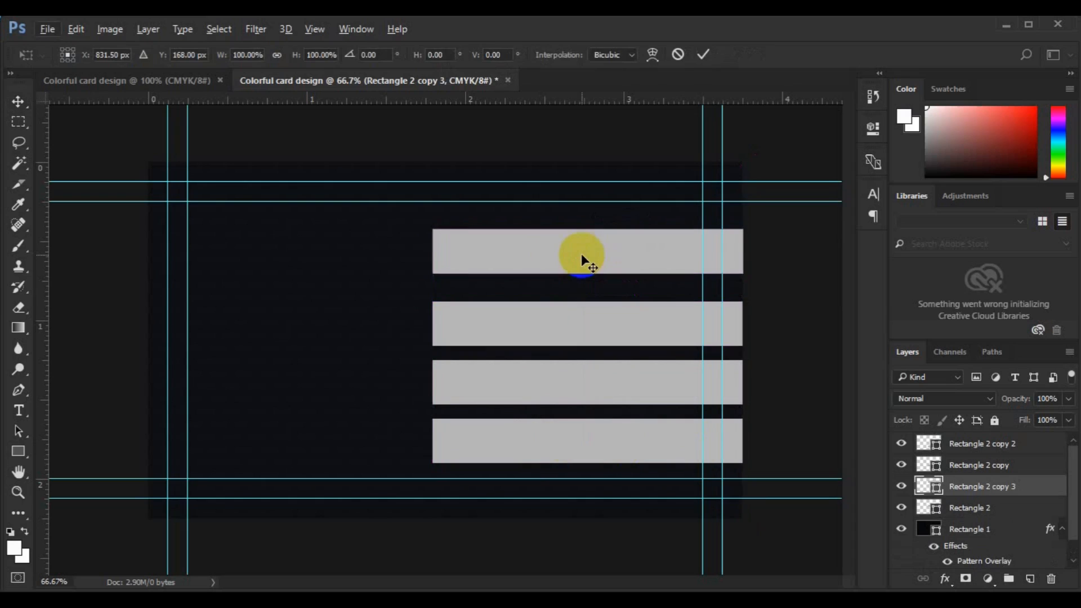
left_click_drag(586, 229, 587, 224)
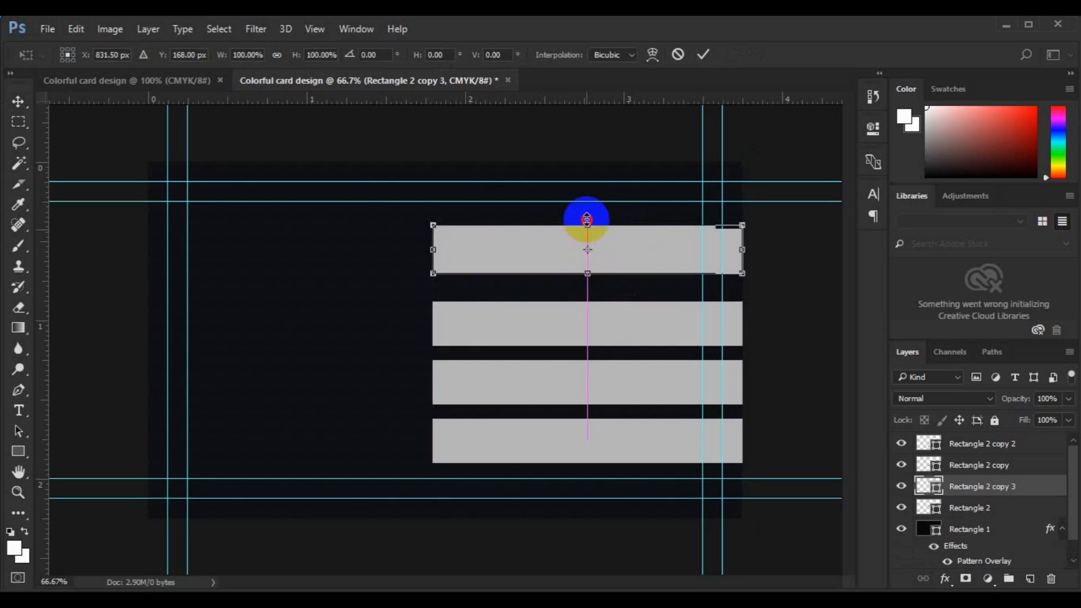
left_click_drag(587, 220, 586, 219)
key("Return")
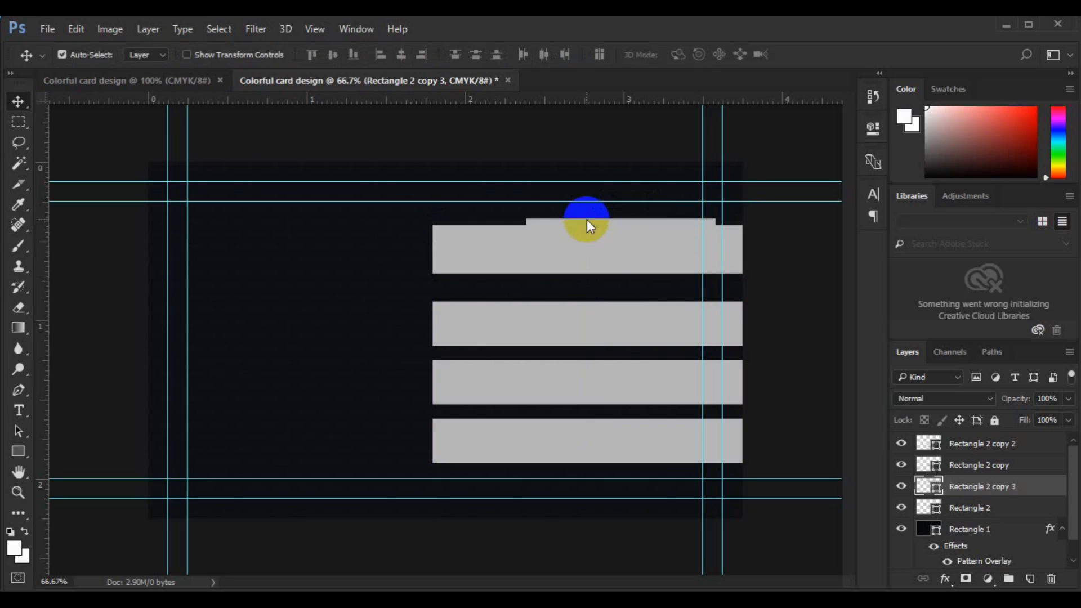
- Set the fill color of the taller uppermost bar to red, hex eb151a
double_click(938, 493)
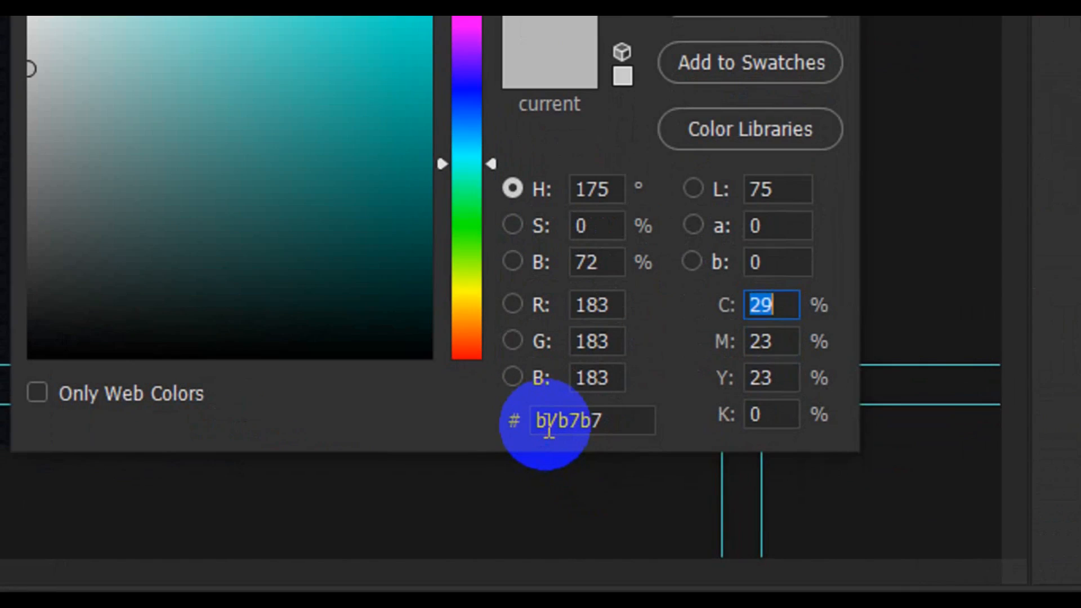
left_click(560, 434)
double_click(560, 433)
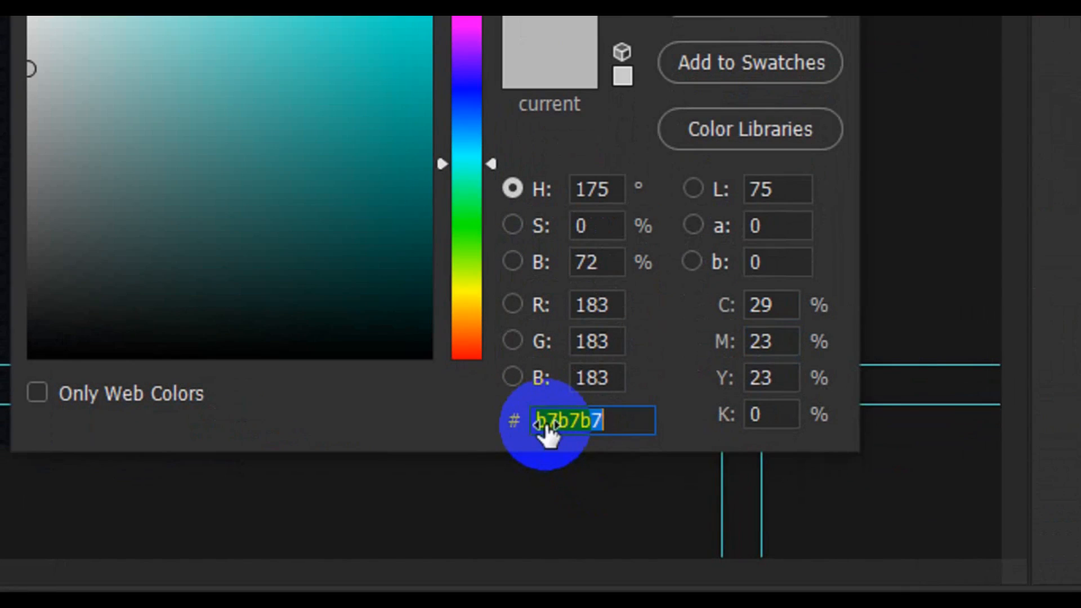
type("eb151a")
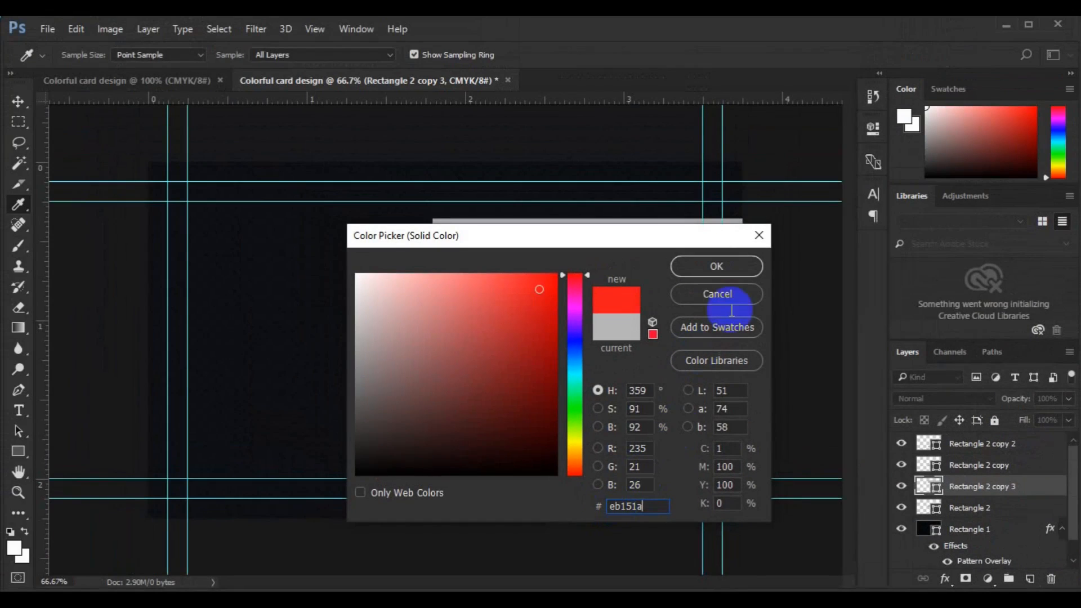
left_click(723, 269)
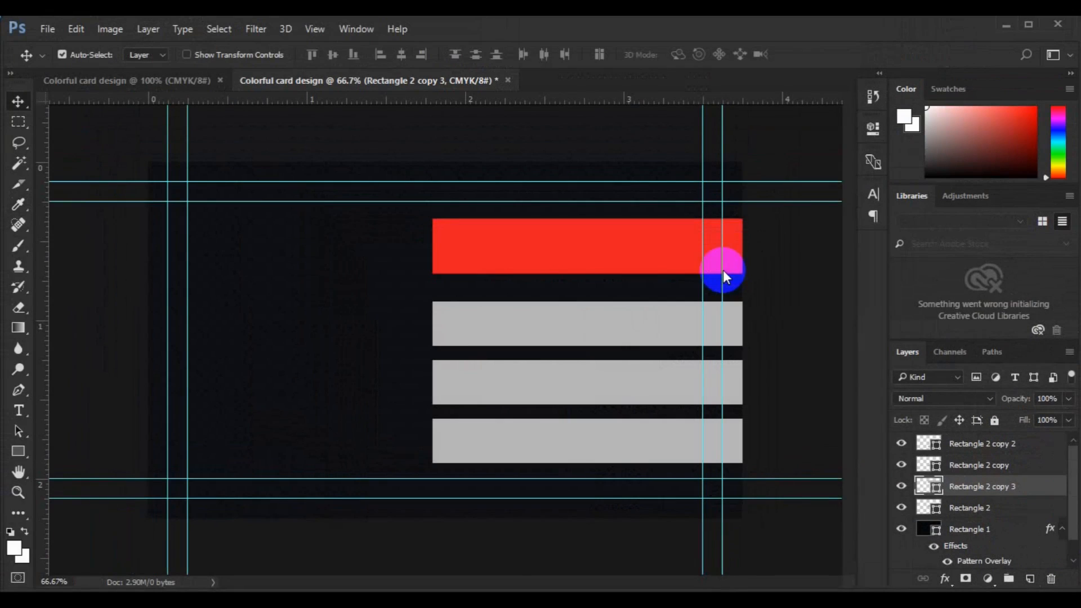
- Set the fill color of the gray bar directly below the red one to orange, hex e08718
left_click(605, 332)
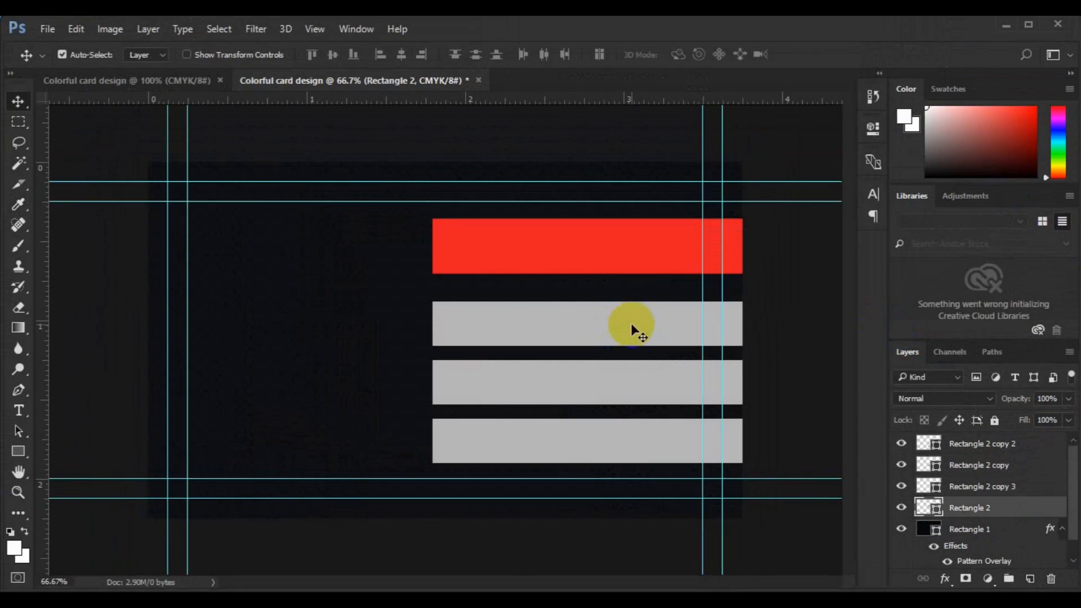
left_click_drag(901, 490, 936, 511)
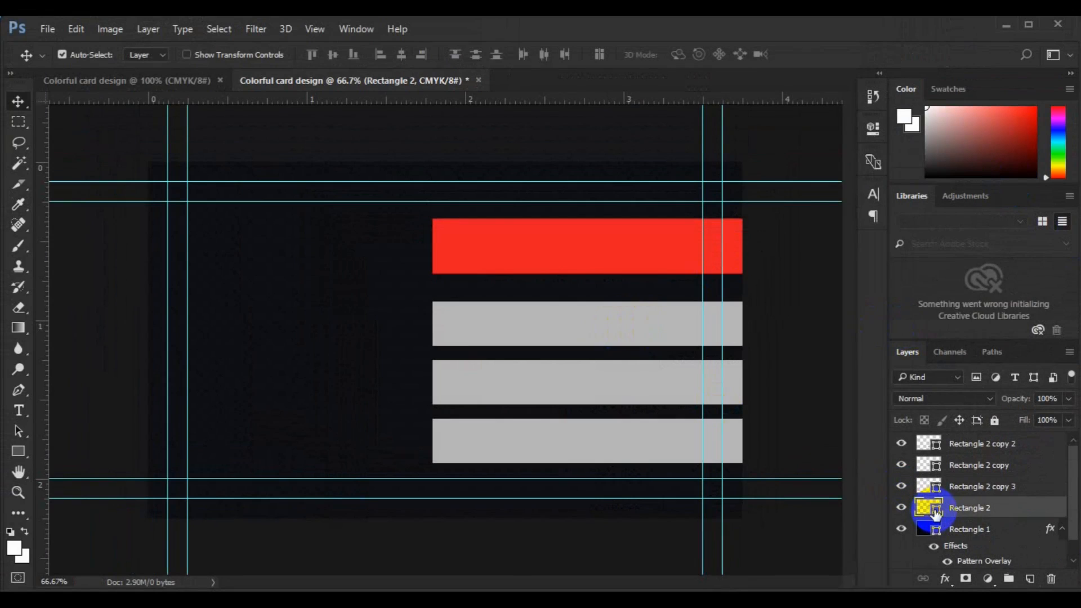
double_click(935, 508)
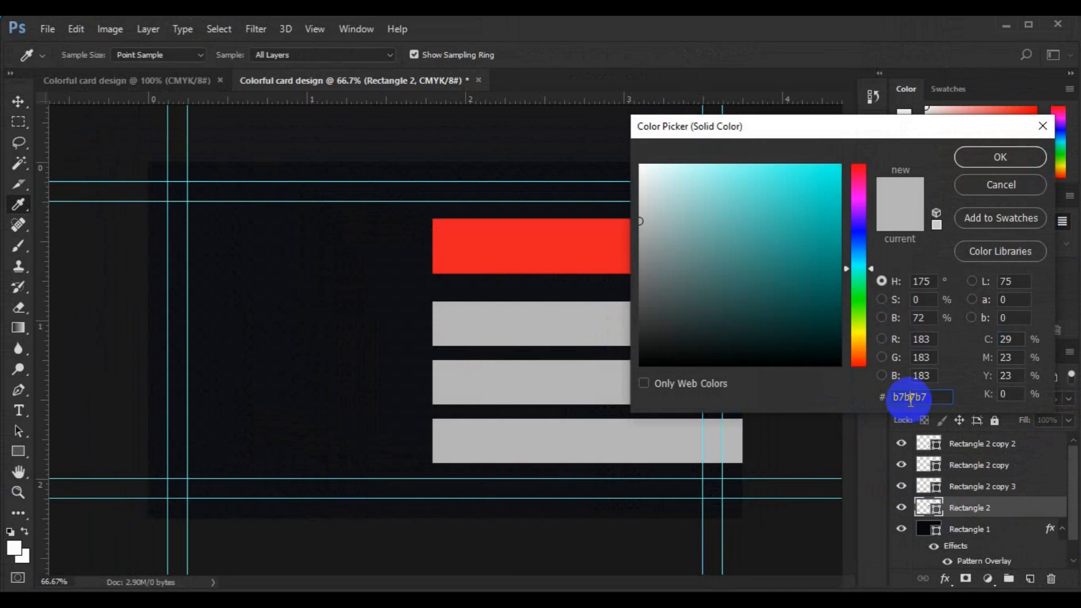
double_click(910, 397)
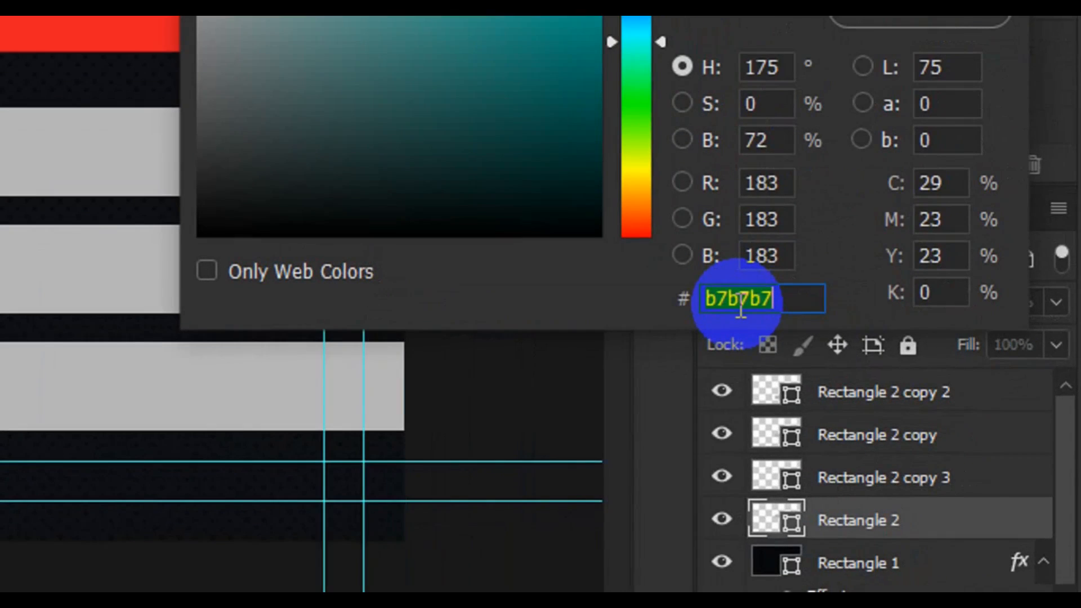
type("e08718")
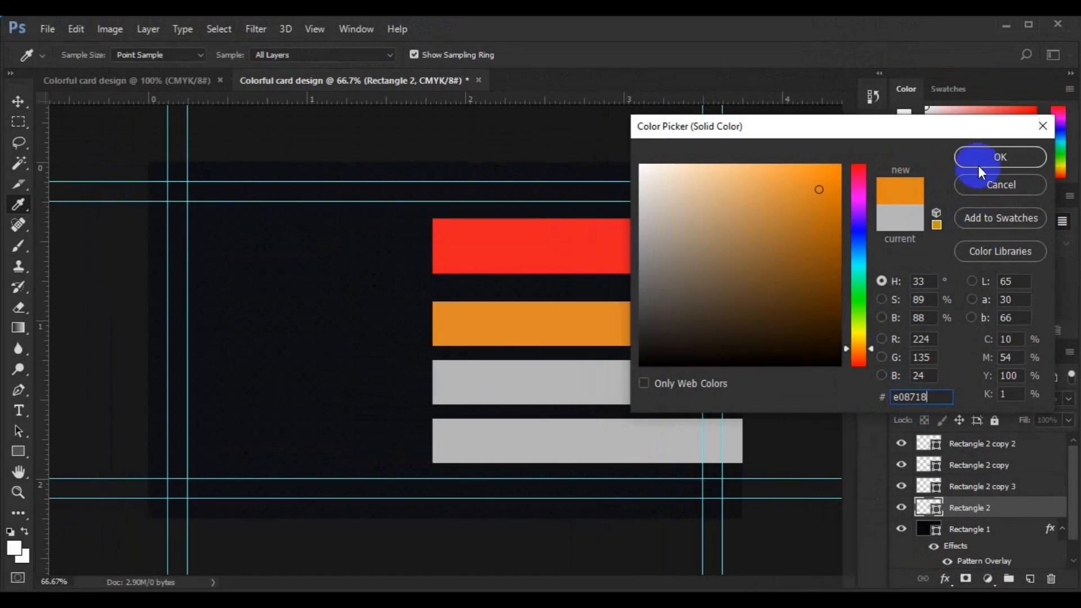
left_click(978, 162)
- Set the fill color of the gray bar below the orange one to green, hex 7fc242
left_click(600, 384)
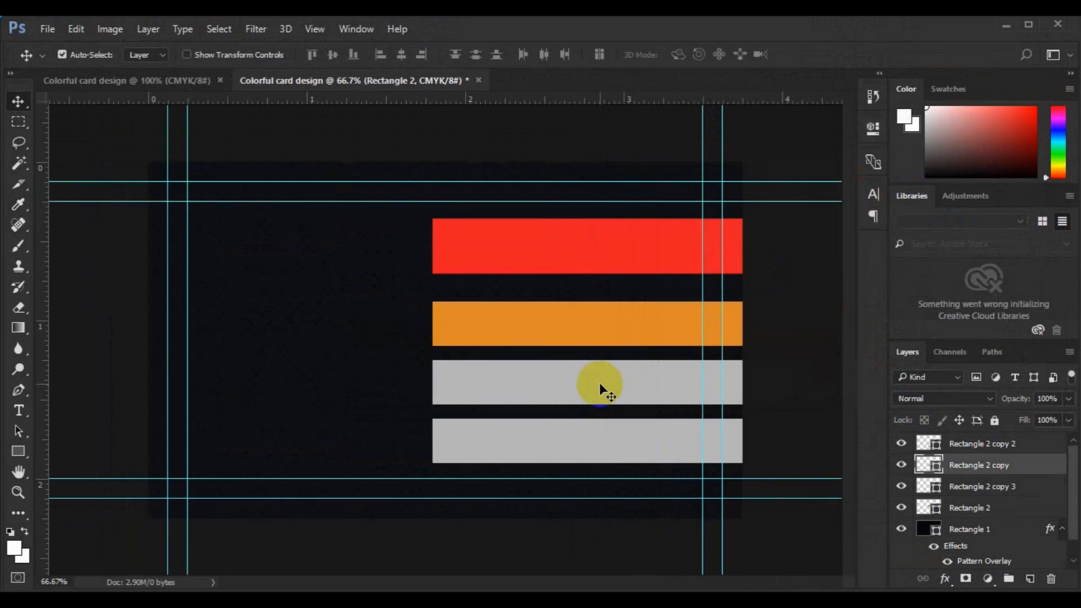
double_click(937, 469)
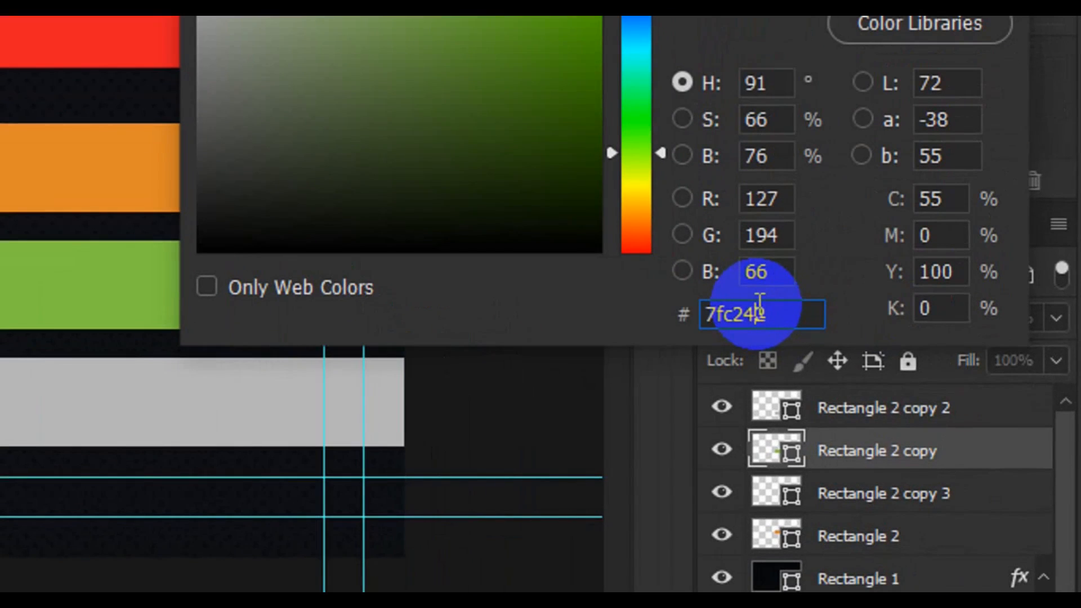
double_click(920, 396)
left_click(760, 303)
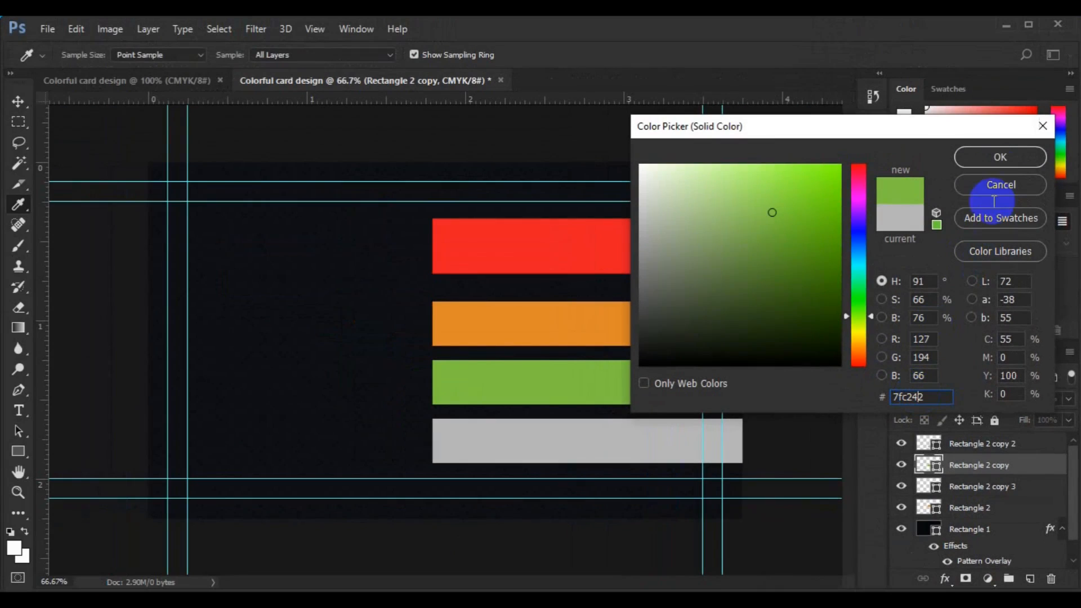
left_click(991, 158)
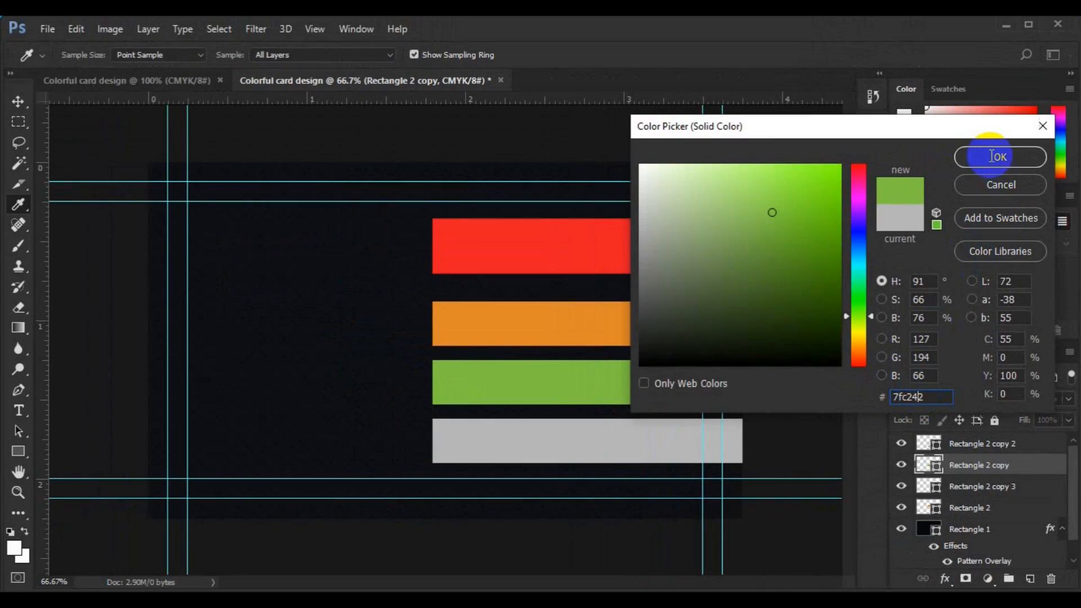
- Set the fill color of the lowest gray bar to blue, hex 0792c6
left_click(570, 440)
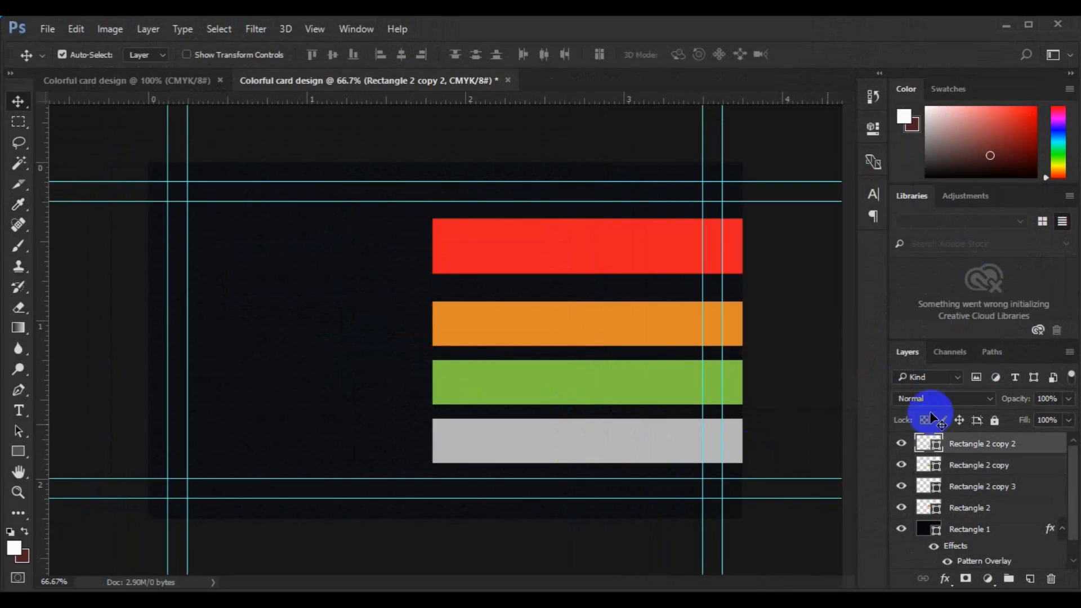
double_click(935, 444)
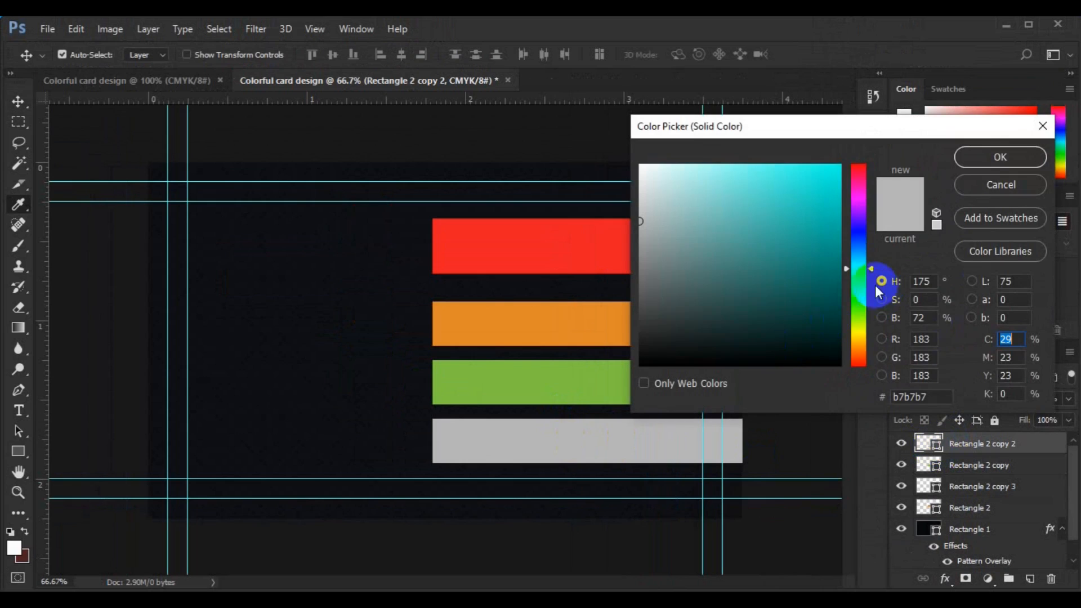
left_click(861, 255)
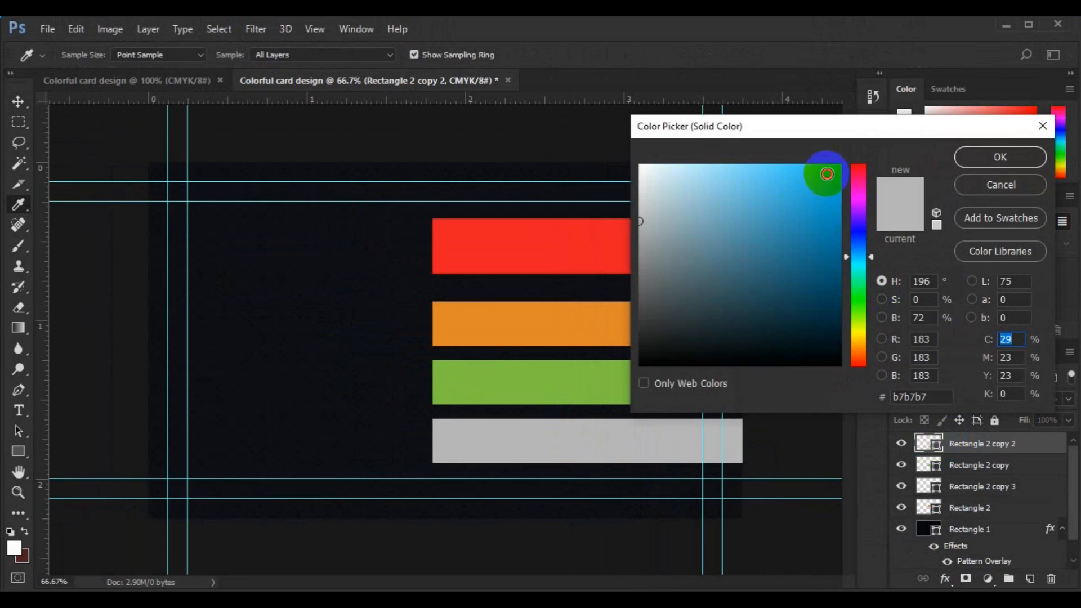
left_click(827, 174)
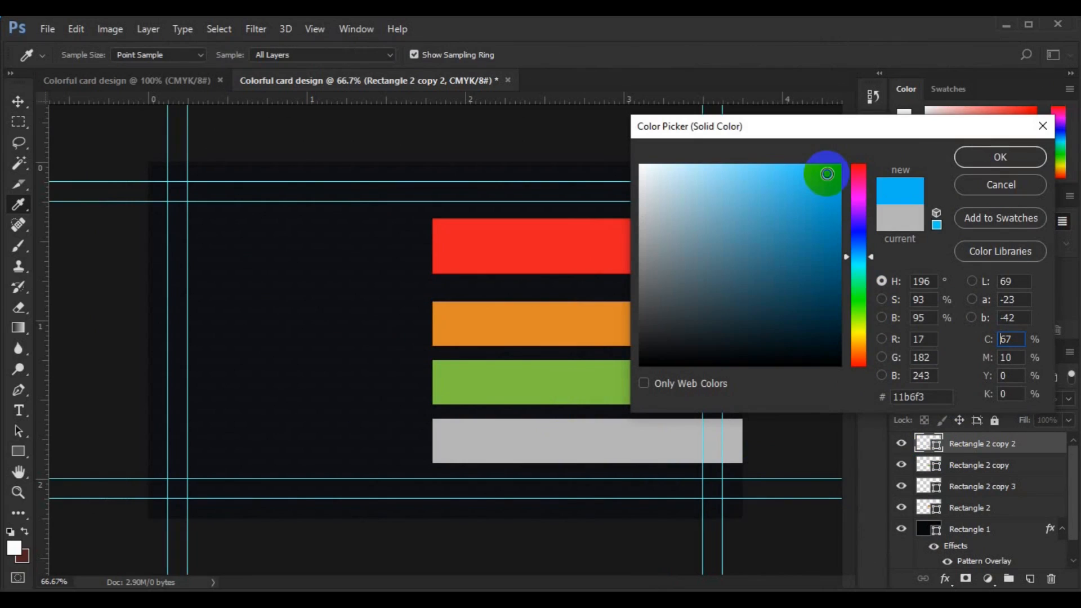
left_click(834, 209)
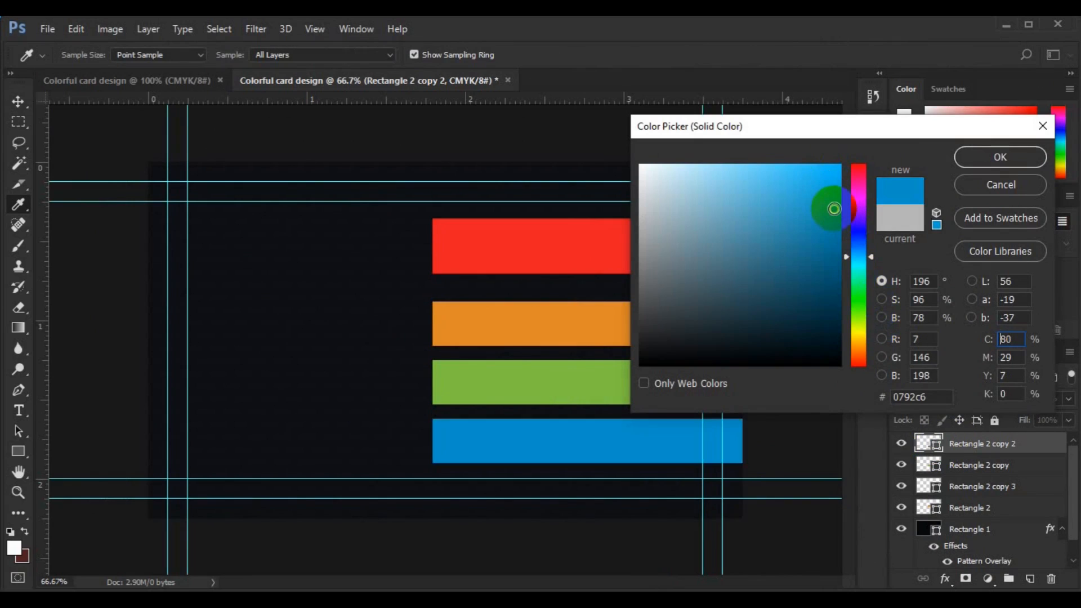
left_click(978, 162)
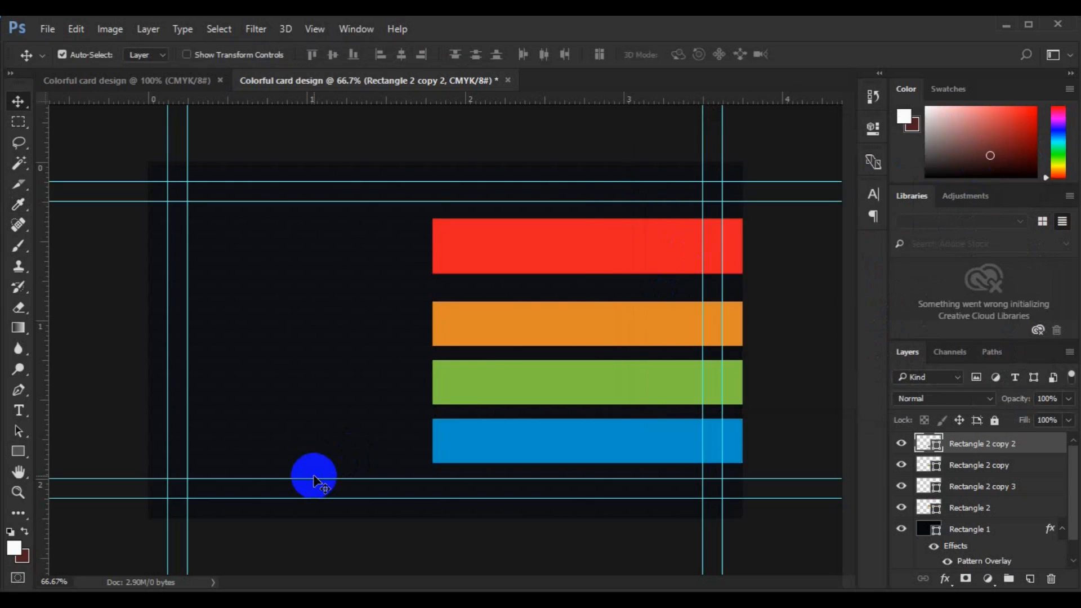
- On a new layer above the bars, draw a vertical gray rectangle of about 59 × 489 px across their left portion
left_click(489, 254)
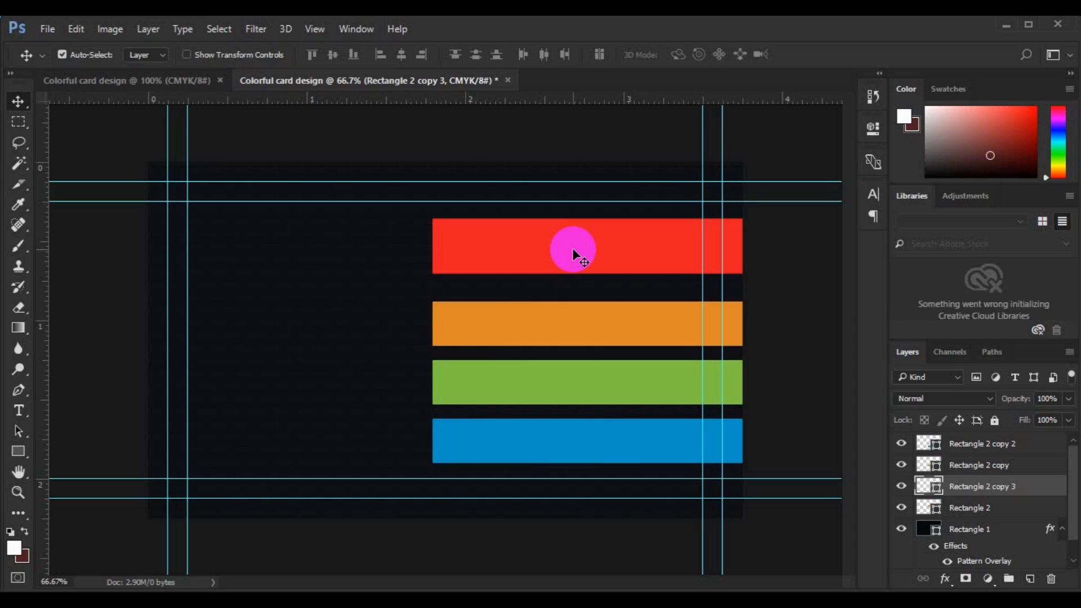
key("ctrl+t")
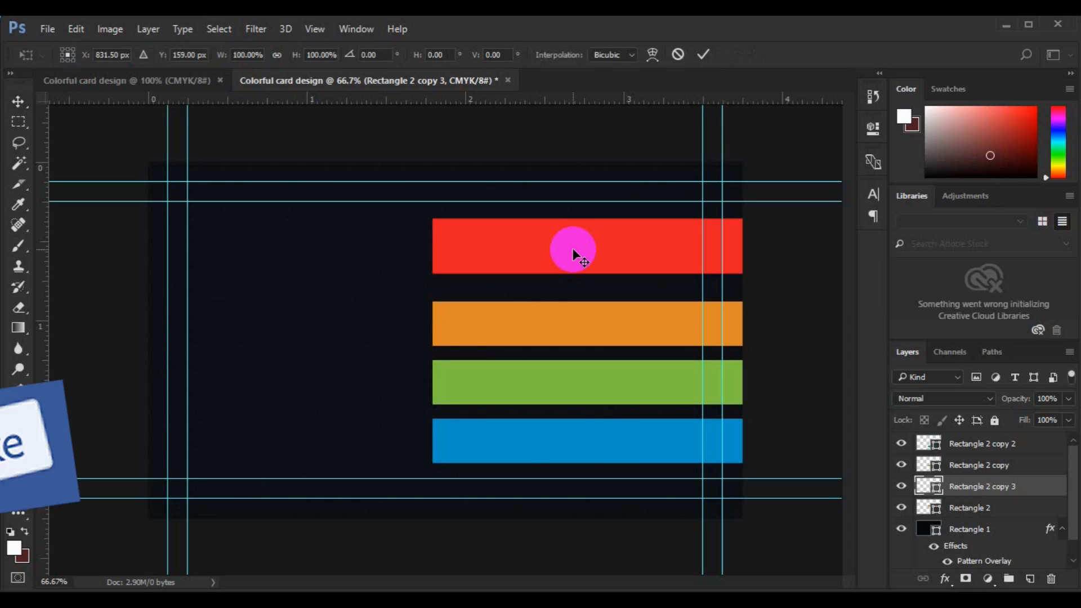
left_click(957, 445)
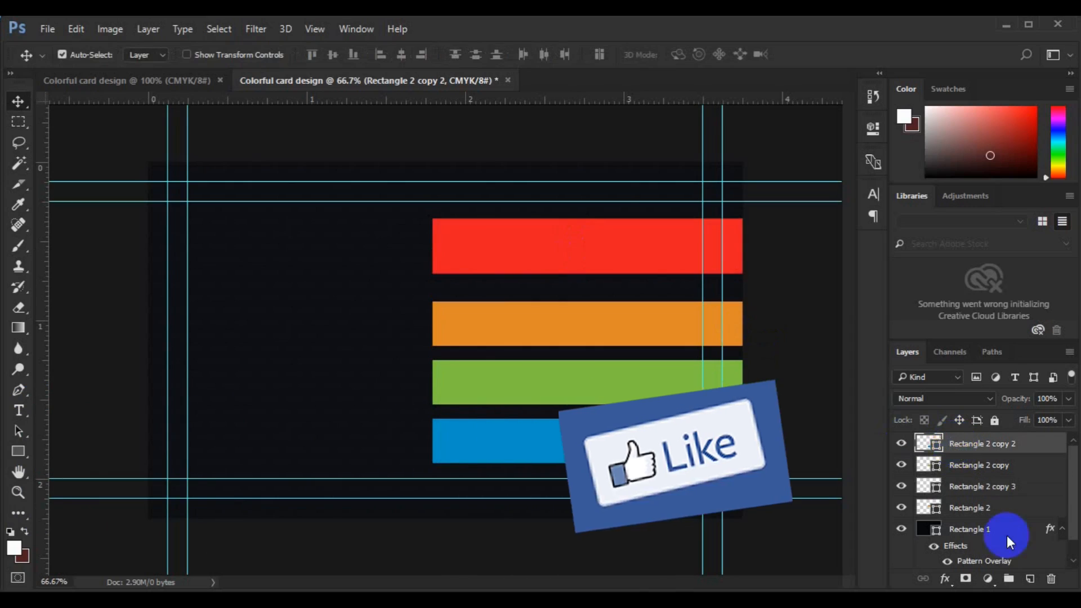
left_click(1030, 579)
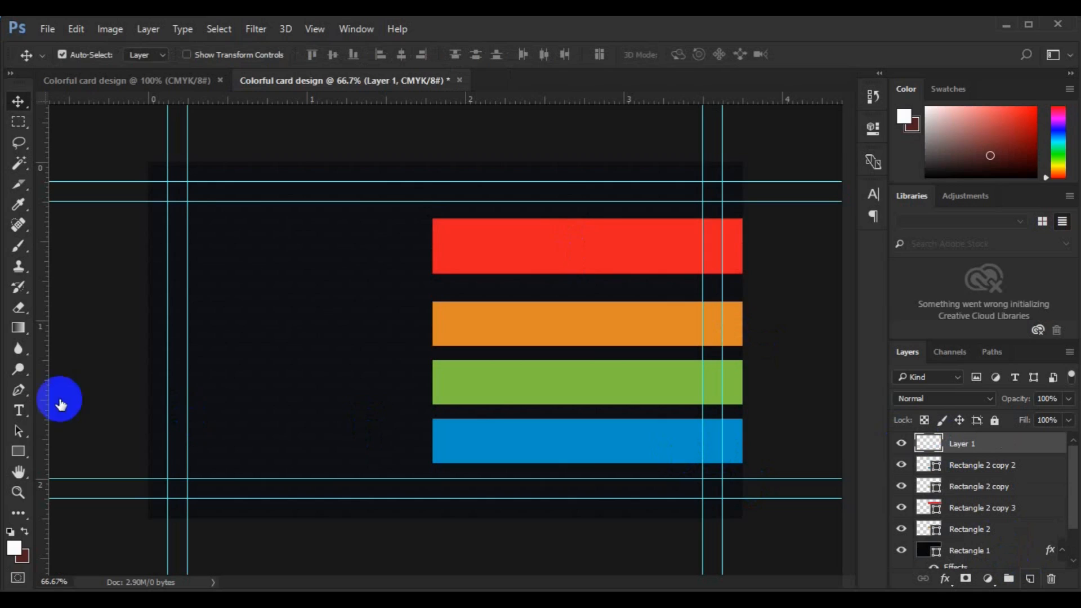
key("u")
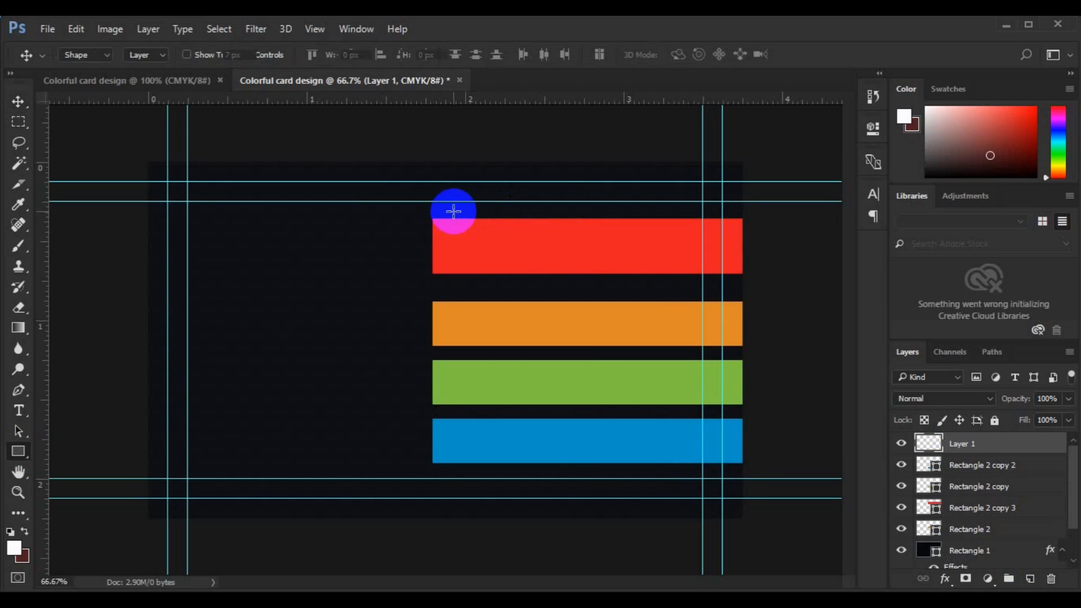
left_click_drag(452, 211, 482, 468)
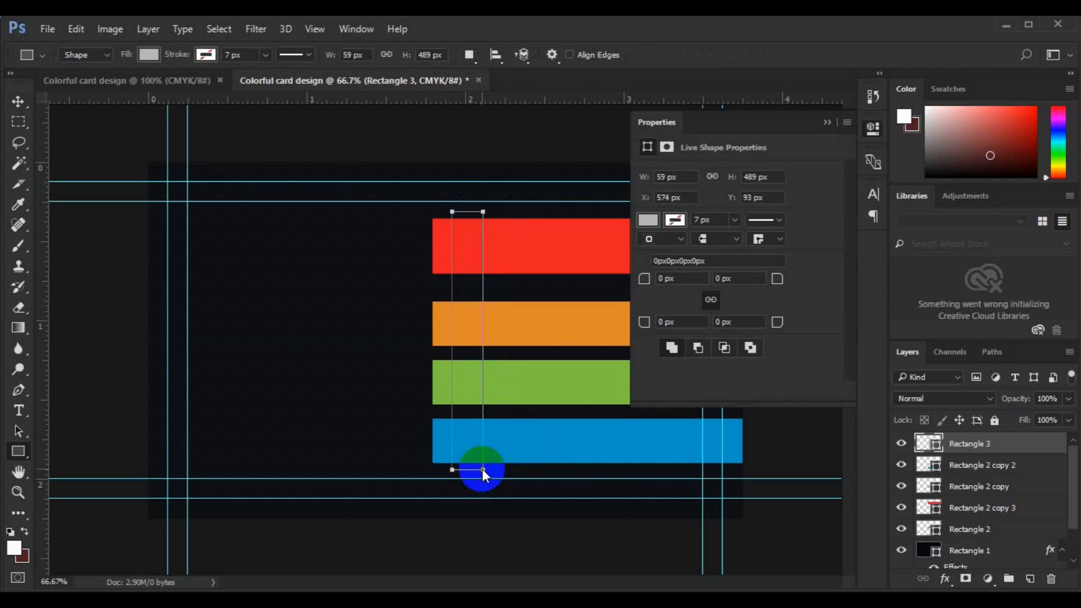
- Nudge the vertical gray rectangle left until it sits just inside the left ends of the colored bars
key("v")
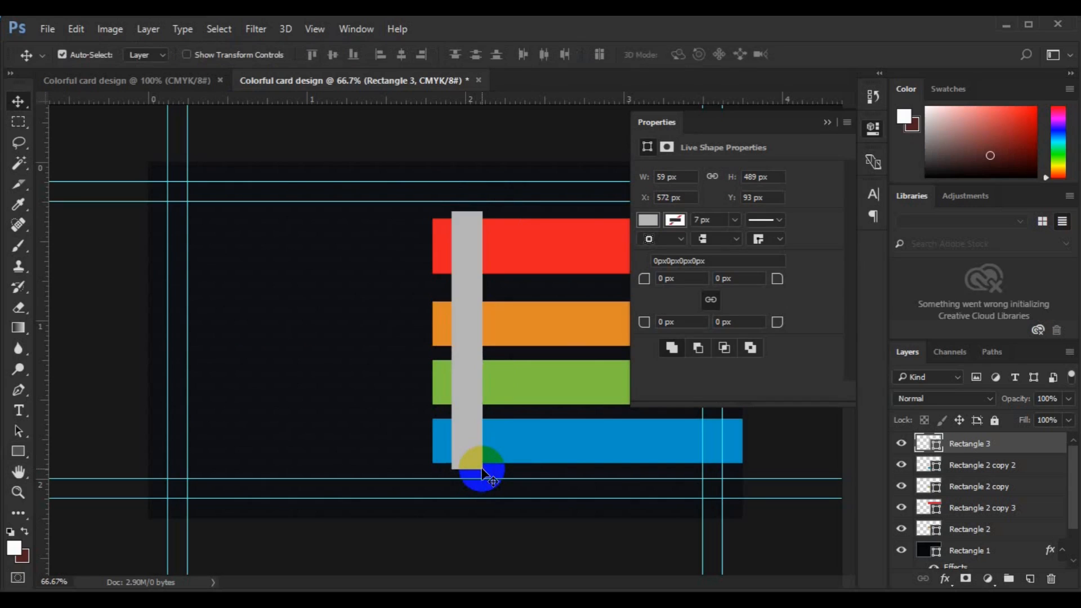
key("Left")
key("Left")
key("Left")
key("Left")
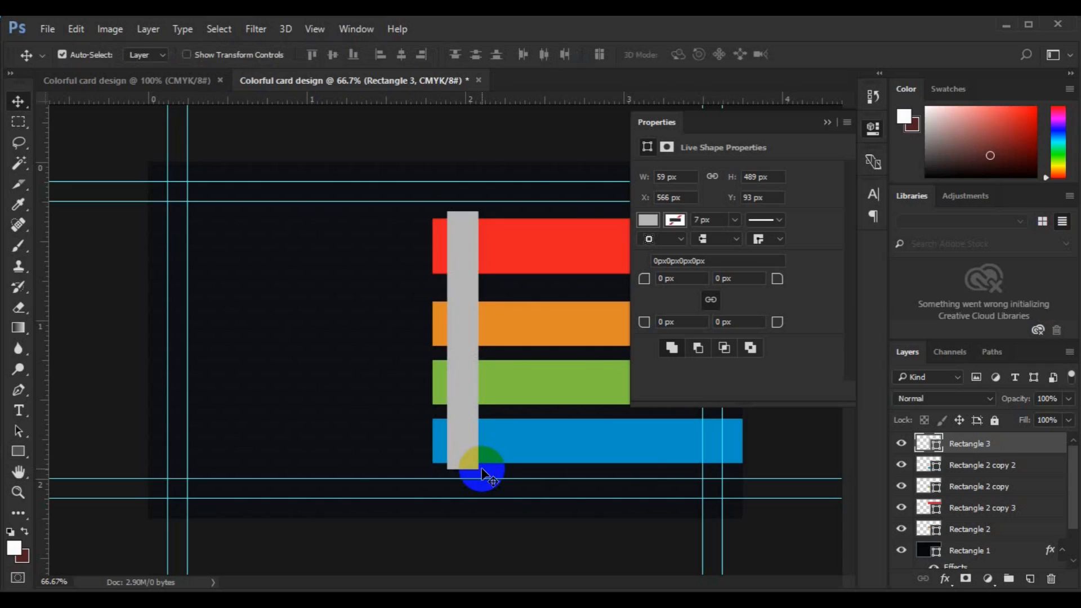
key("Left")
key("Left")
key("Left")
key("Left")
key("Left")
key("Left")
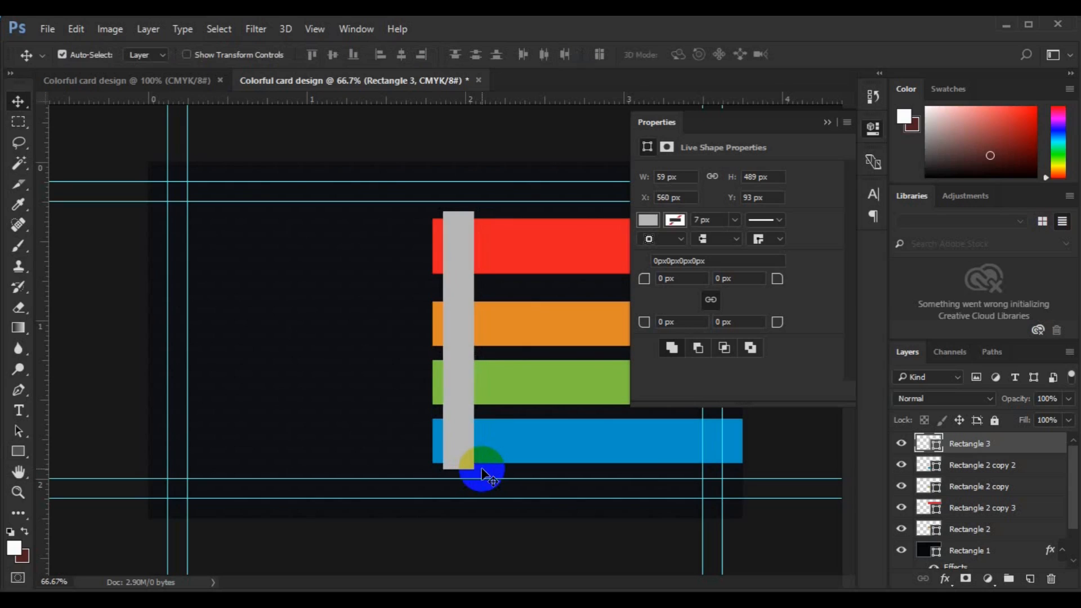
key("Left")
key("Left")
key("Left")
key("Left")
key("Left")
key("Left")
key("Left")
key("Left")
key("Left")
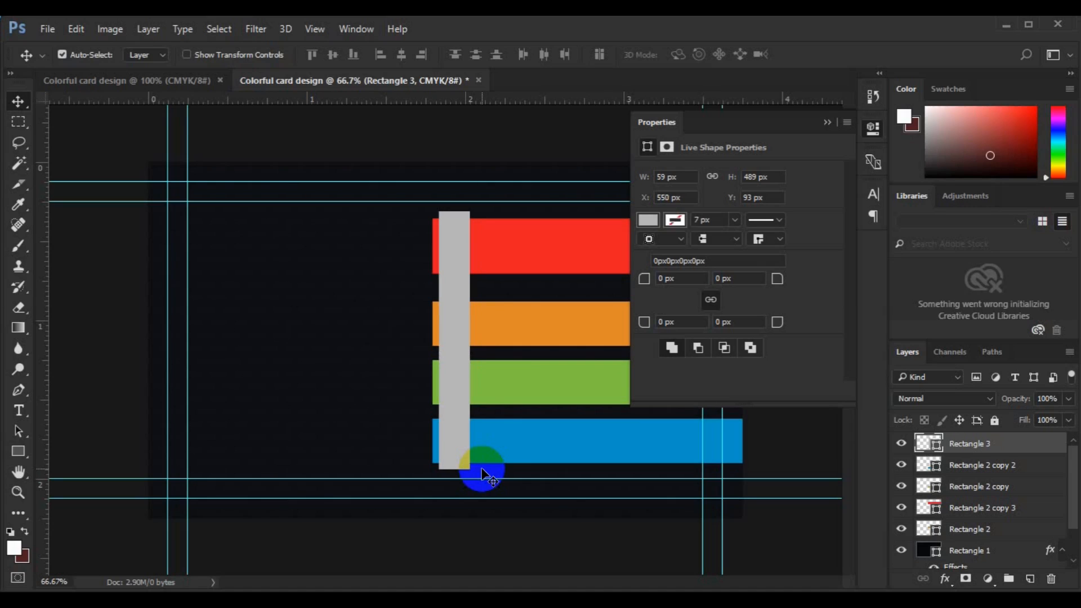
left_click(832, 120)
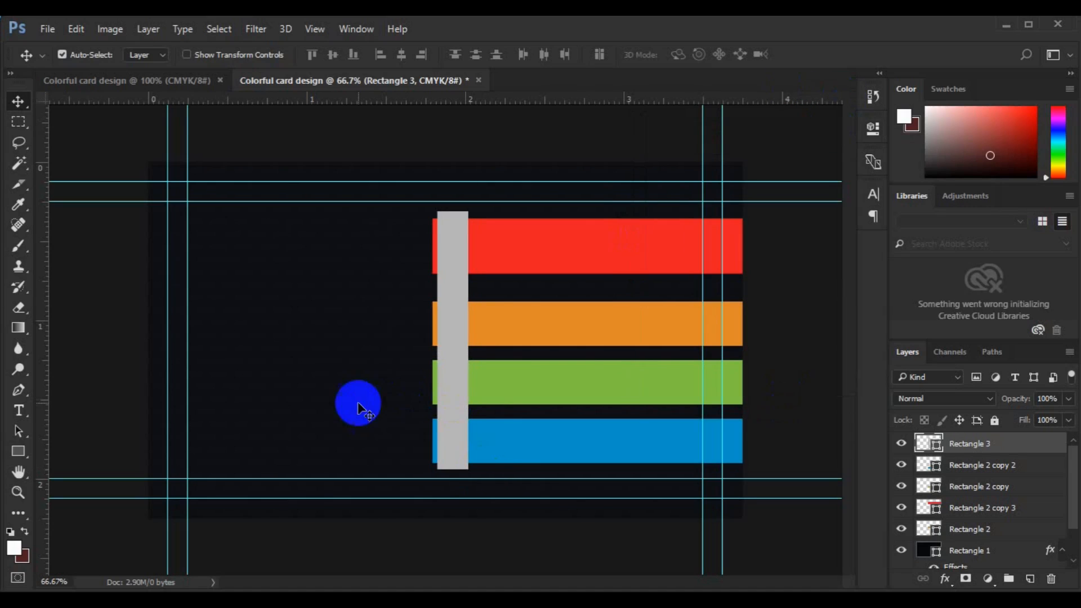
- Copy the layer style of the dark card background and paste it onto the vertical gray rectangle
left_click(358, 403)
right_click(973, 532)
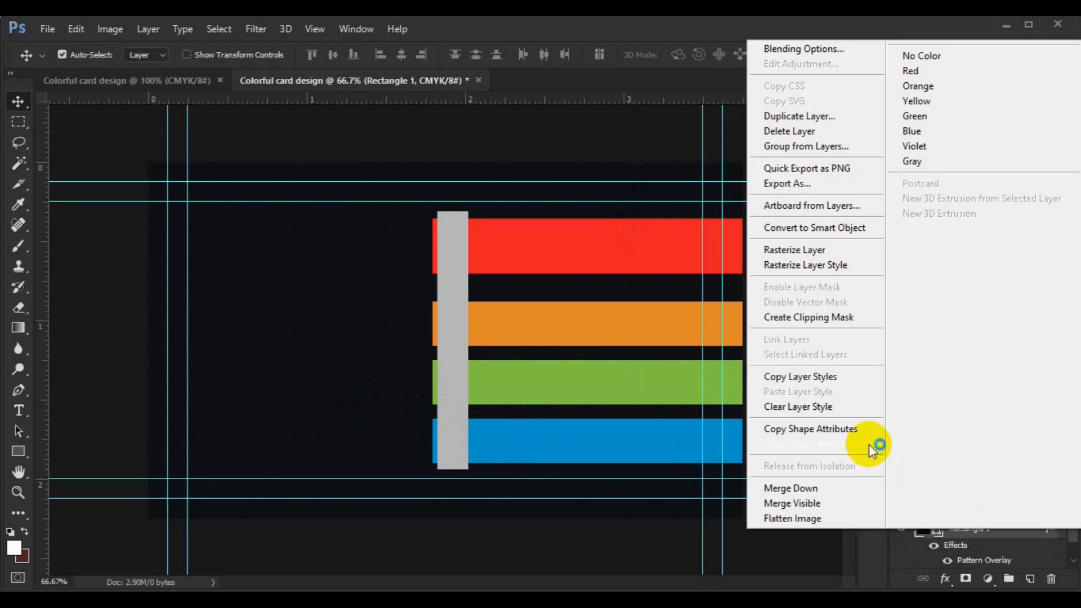
left_click(823, 377)
left_click(448, 372)
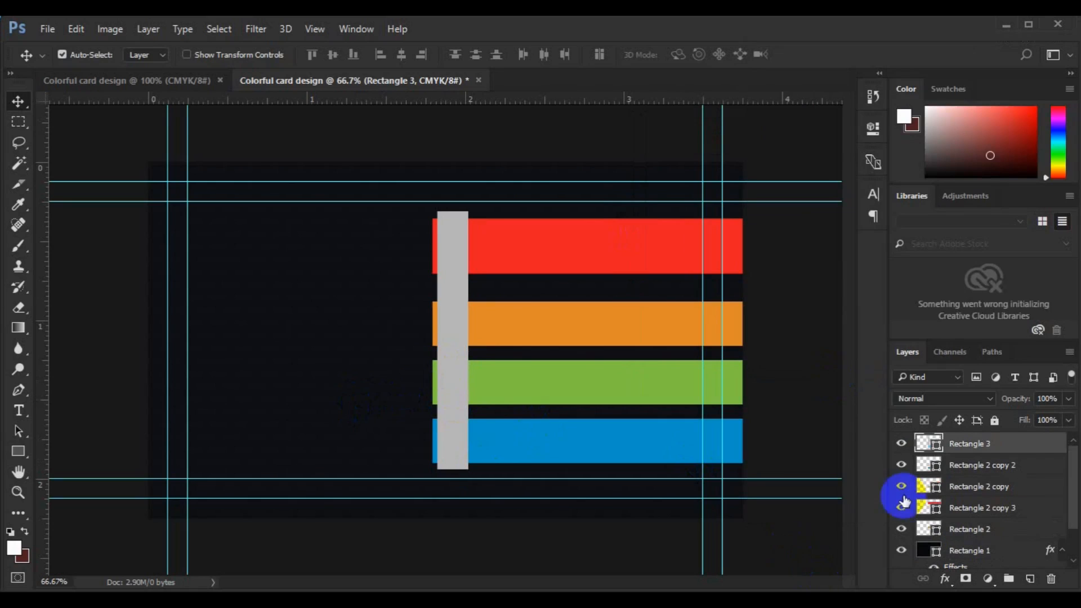
right_click(995, 443)
left_click(747, 454)
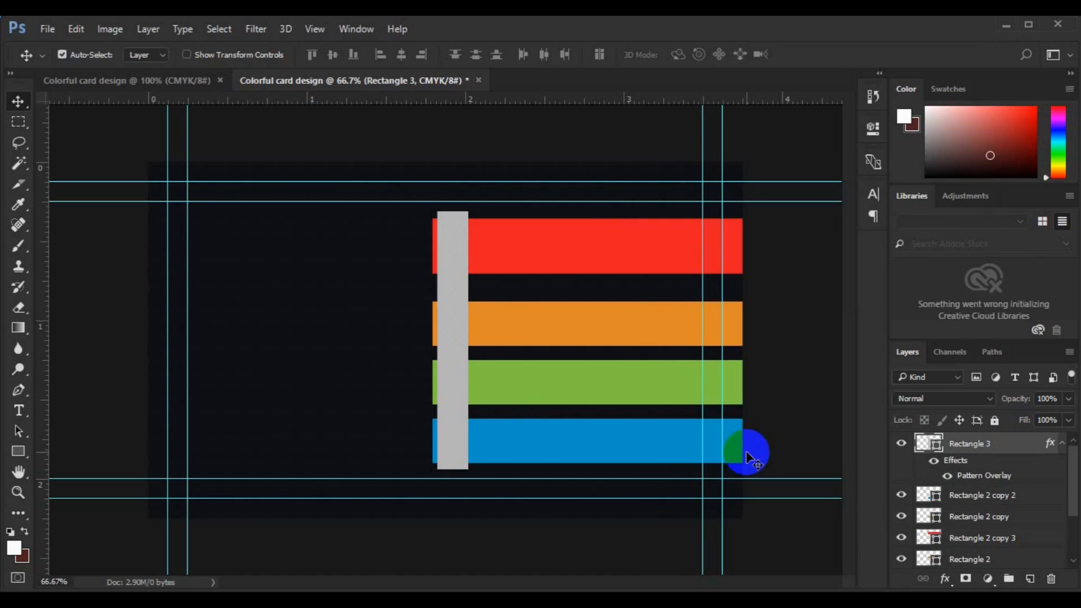
- Copy the shape attributes of the dark card background and paste them onto the vertical gray rectangle
left_click(310, 413)
left_click(951, 521)
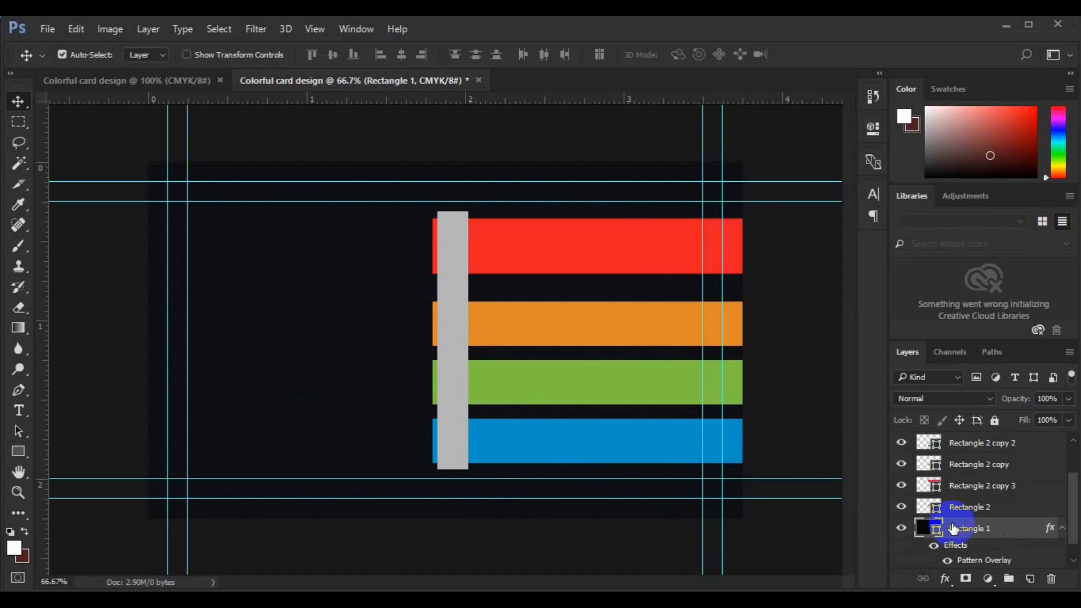
right_click(957, 528)
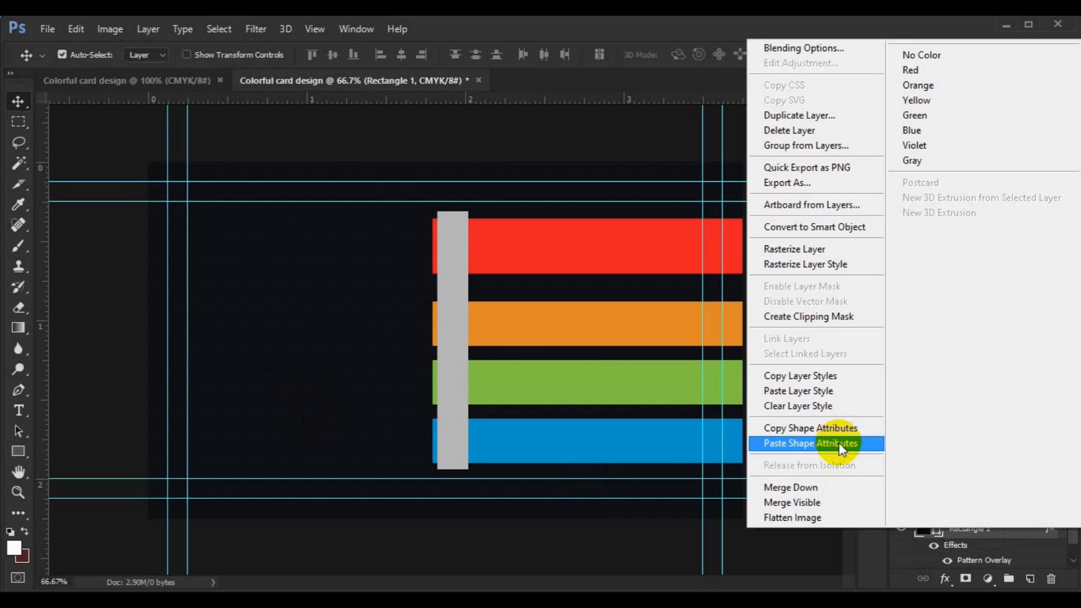
left_click(833, 429)
left_click(489, 397)
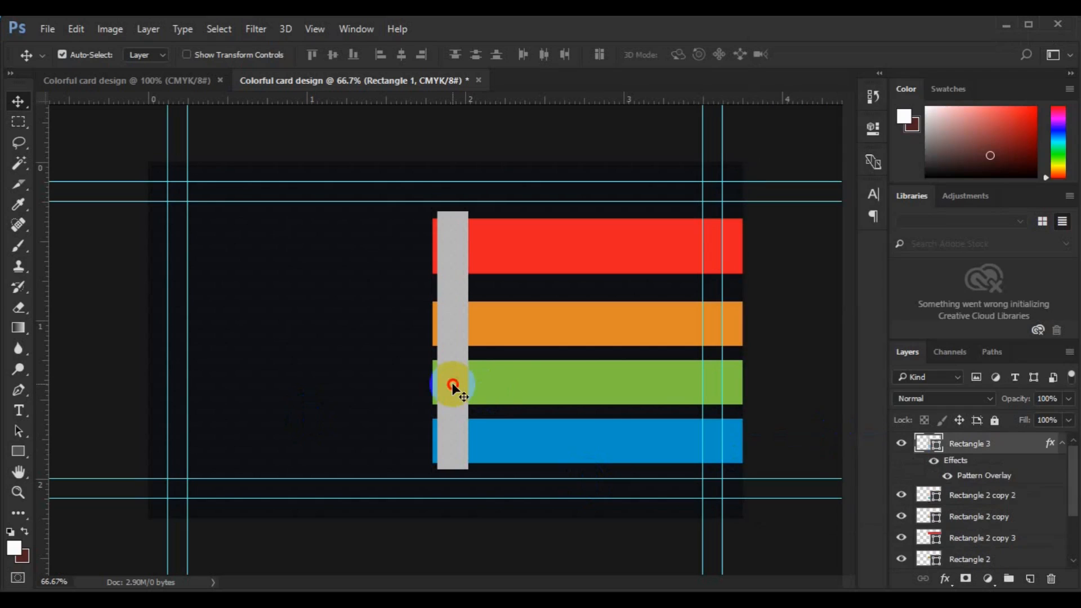
right_click(961, 443)
left_click(728, 510)
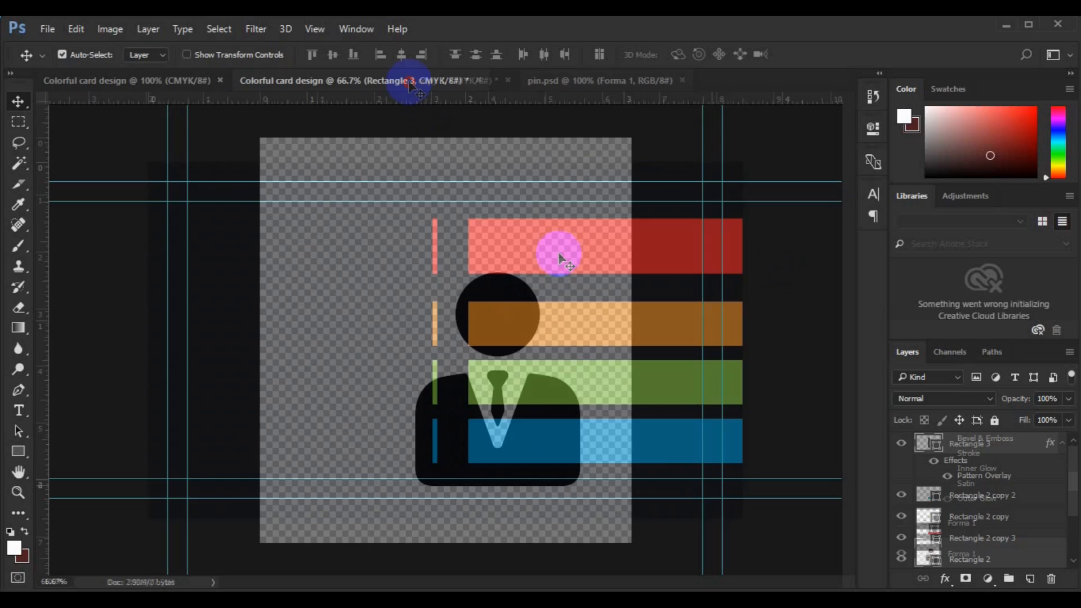
- Bring the businessman icon from pin.psd into the card design and recolor it to near-white fcfdfd
left_click(563, 80)
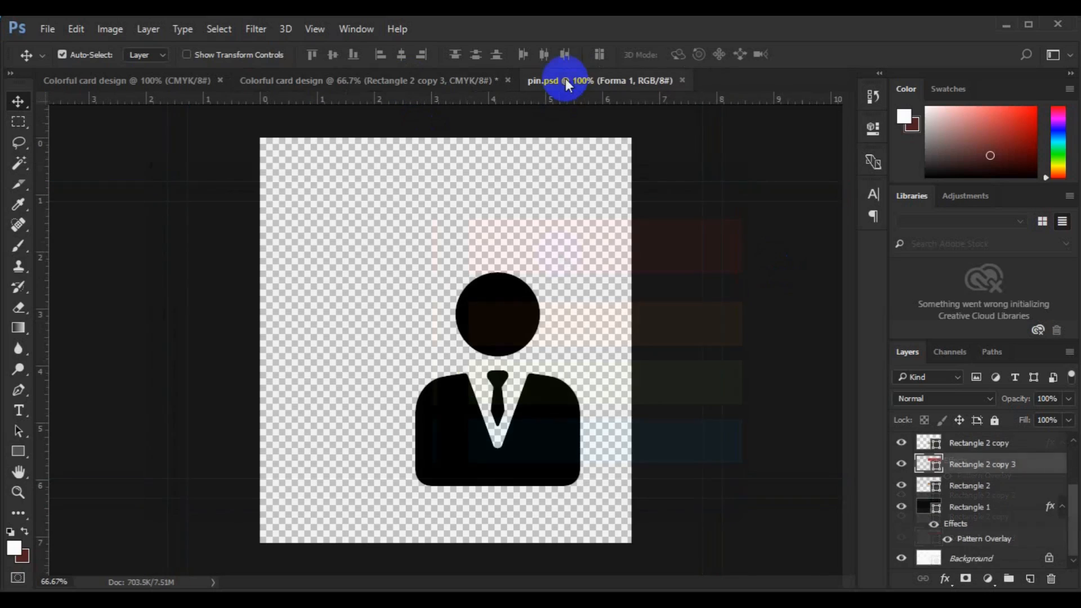
left_click_drag(482, 290, 448, 270)
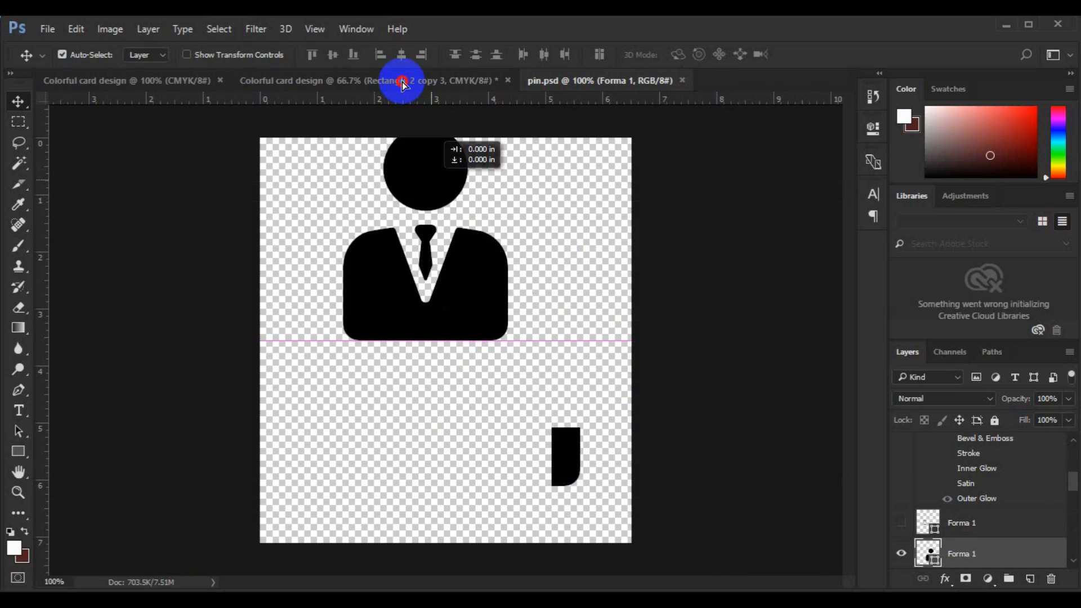
left_click(934, 447)
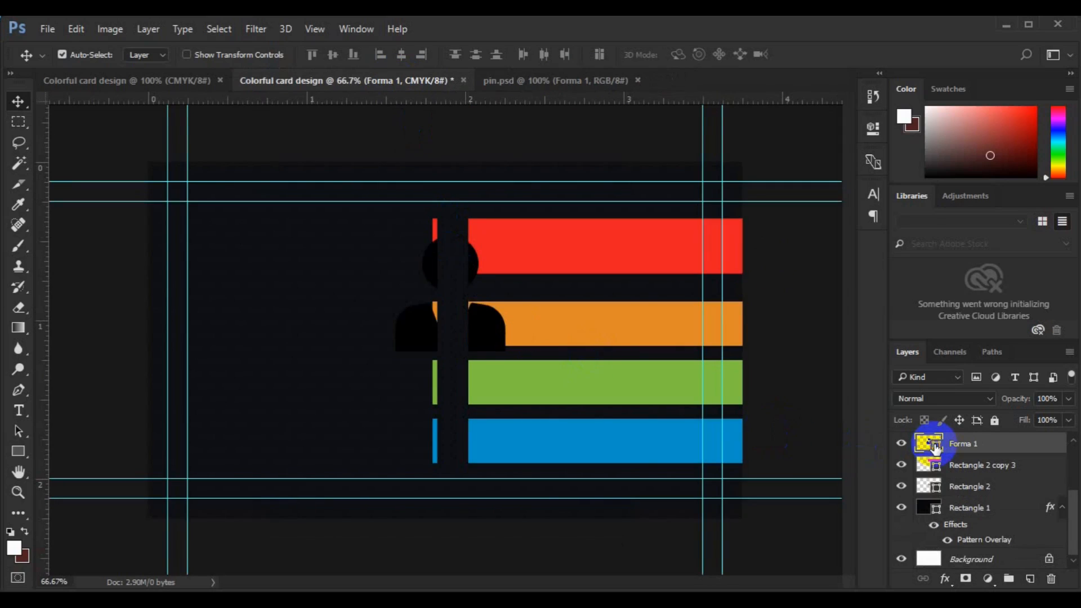
left_click(640, 166)
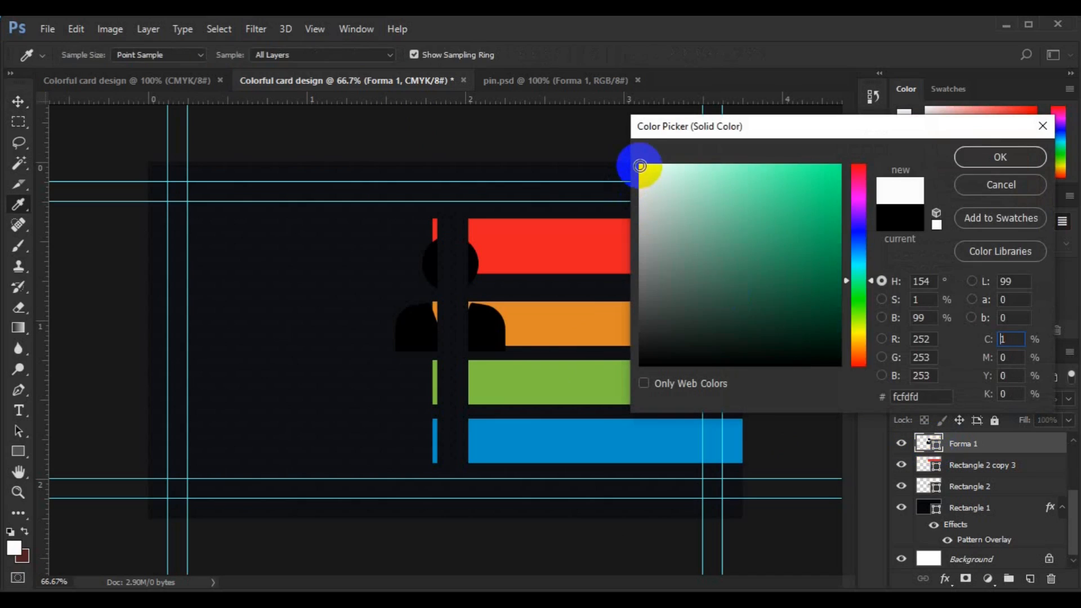
left_click(996, 158)
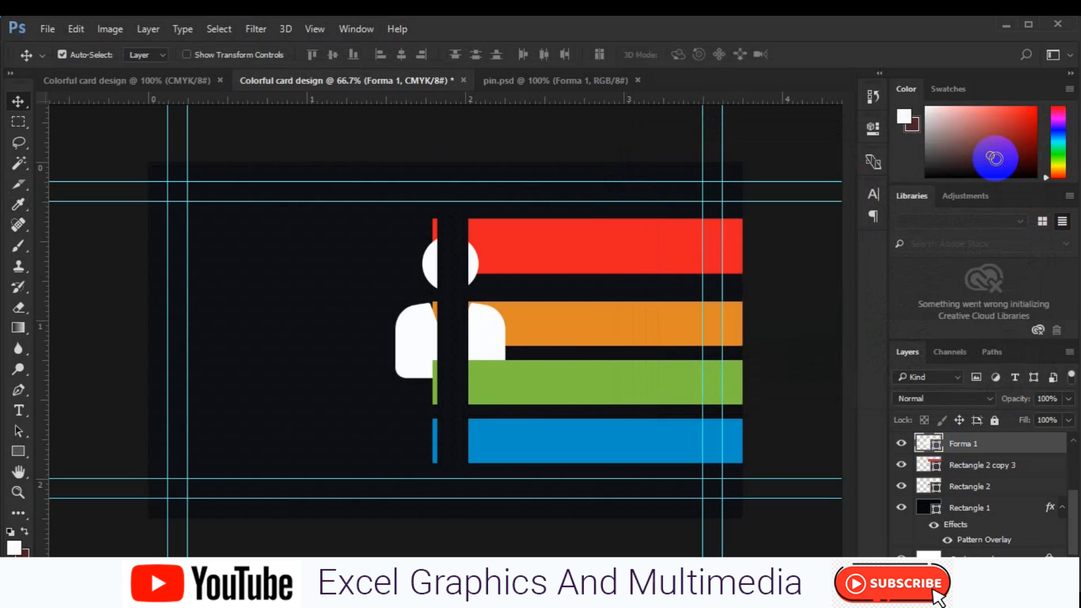
- Scale the businessman icon down to about 18% so it fits within the dark vertical strip
key("ctrl+t")
left_click_drag(503, 378, 455, 325)
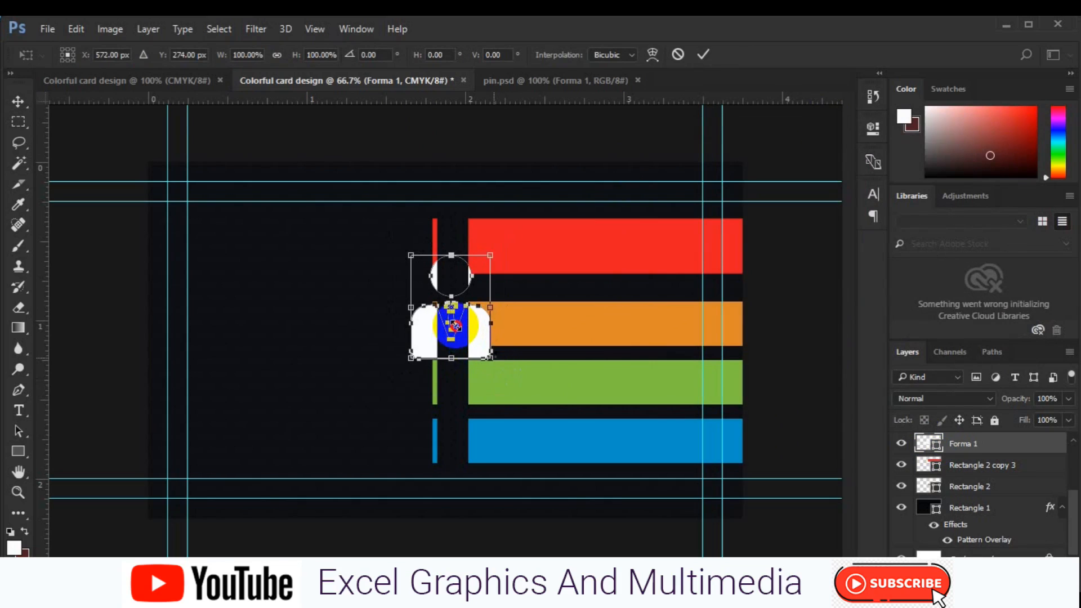
left_click_drag(455, 325, 455, 325)
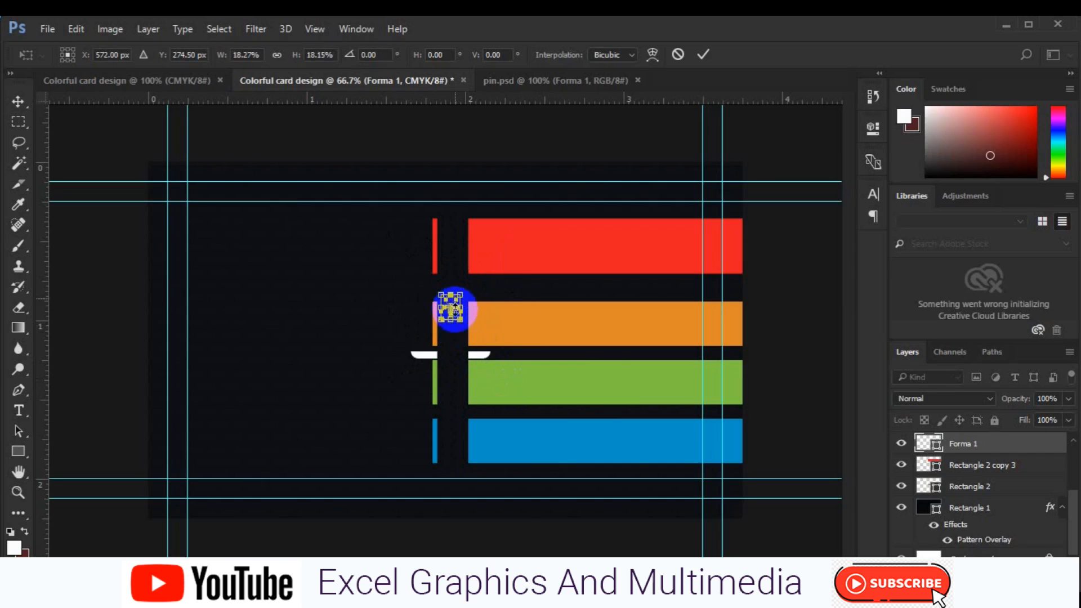
key("Return")
- Raise the businessman icon's layer above the dark vertical strip's layer to the top of the layer stack
key("ctrl+plus")
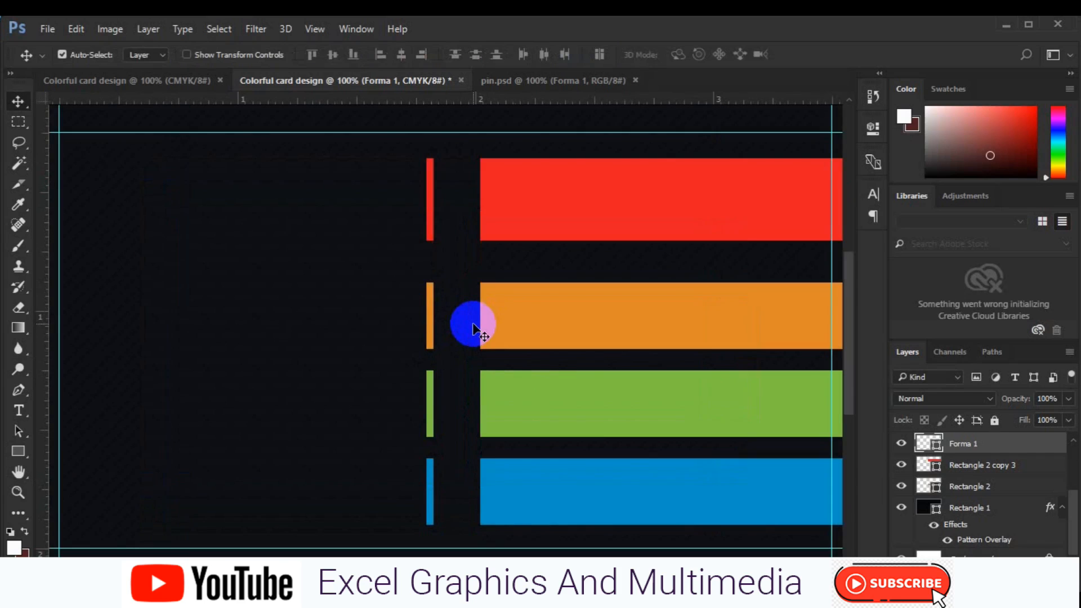
scroll(1061, 441, "up", 2)
left_click_drag(994, 495, 994, 447)
scroll(1067, 462, "up", 2)
left_click_drag(1022, 493, 1012, 444)
- Move the businessman icon up beside the red bar and center it horizontally on the dark vertical strip
left_click_drag(454, 309, 454, 206)
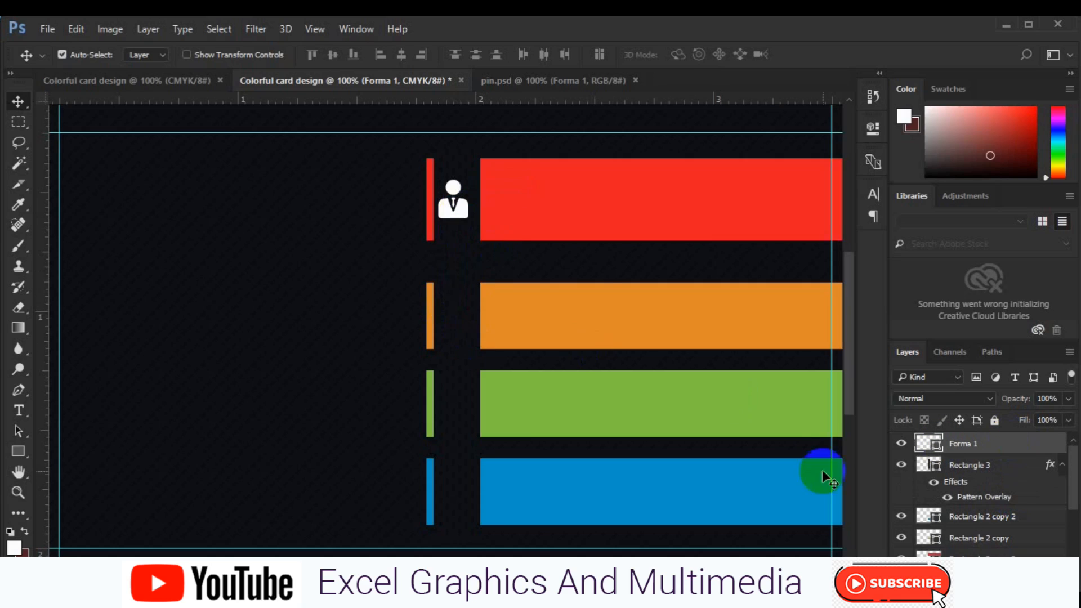
left_click(957, 465, "shift")
left_click(400, 54)
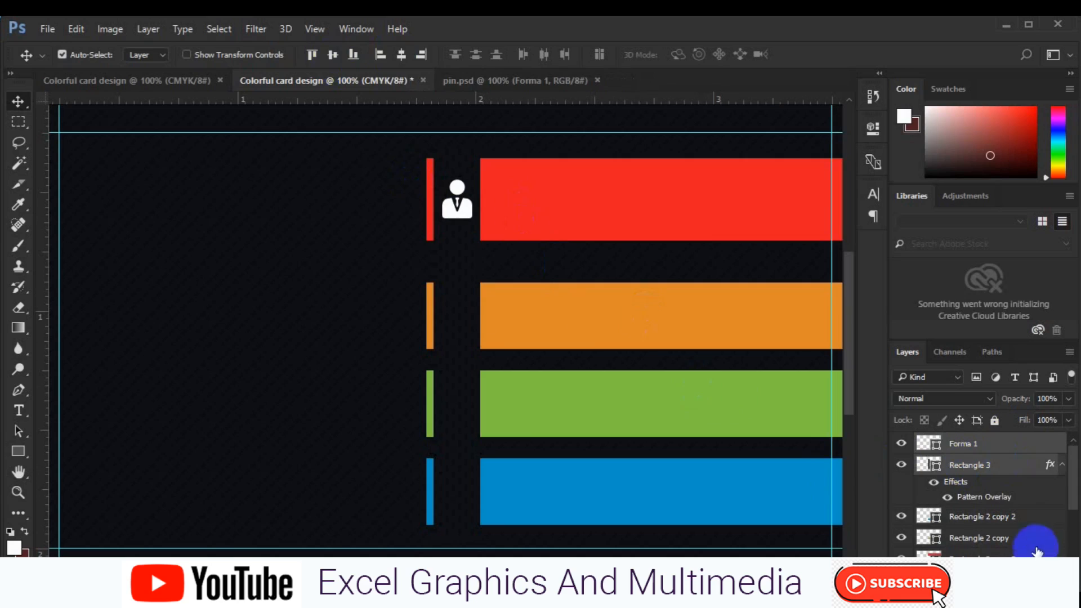
- Add the cardholder's full name in capitals on a new text layer, using Roboto Bold at 12 pt
key("ctrl+shift+alt+n")
left_click(23, 416)
left_click(542, 186)
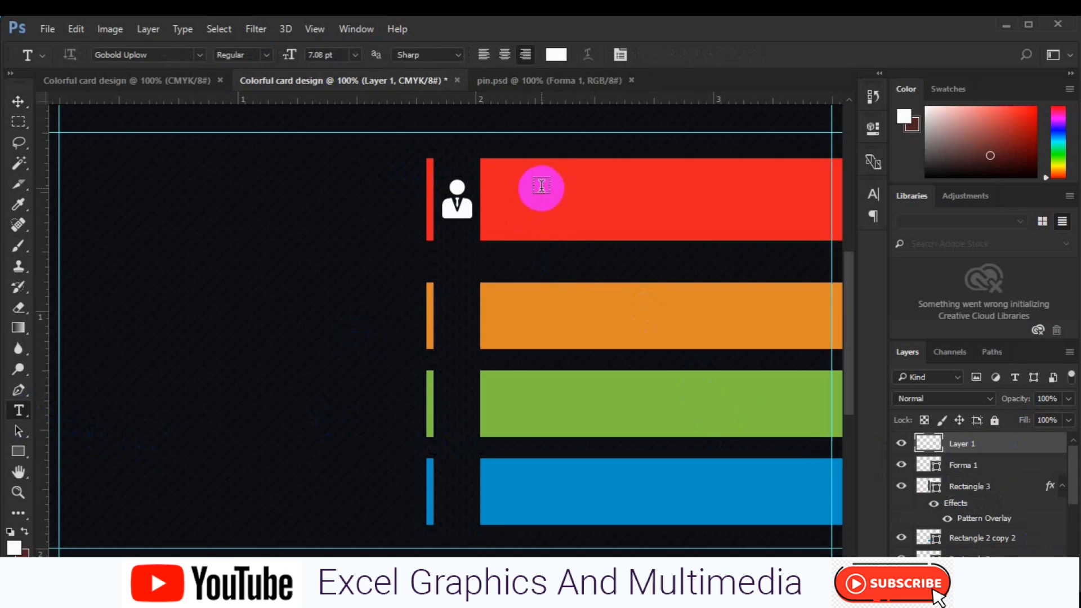
left_click(198, 55)
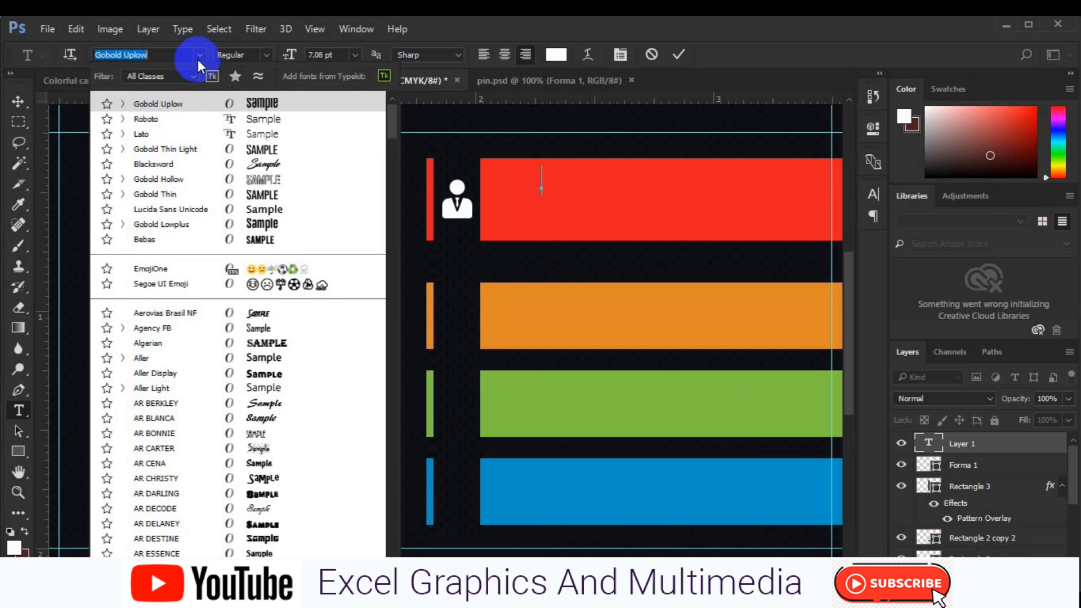
left_click(178, 117)
left_click(353, 55)
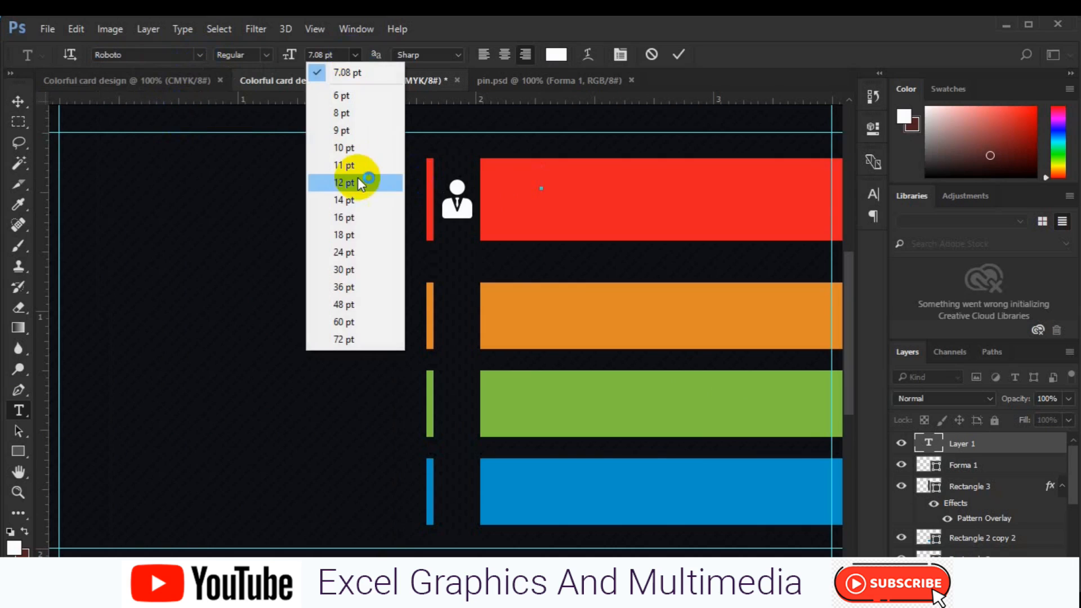
left_click(361, 184)
left_click(265, 55)
left_click(271, 157)
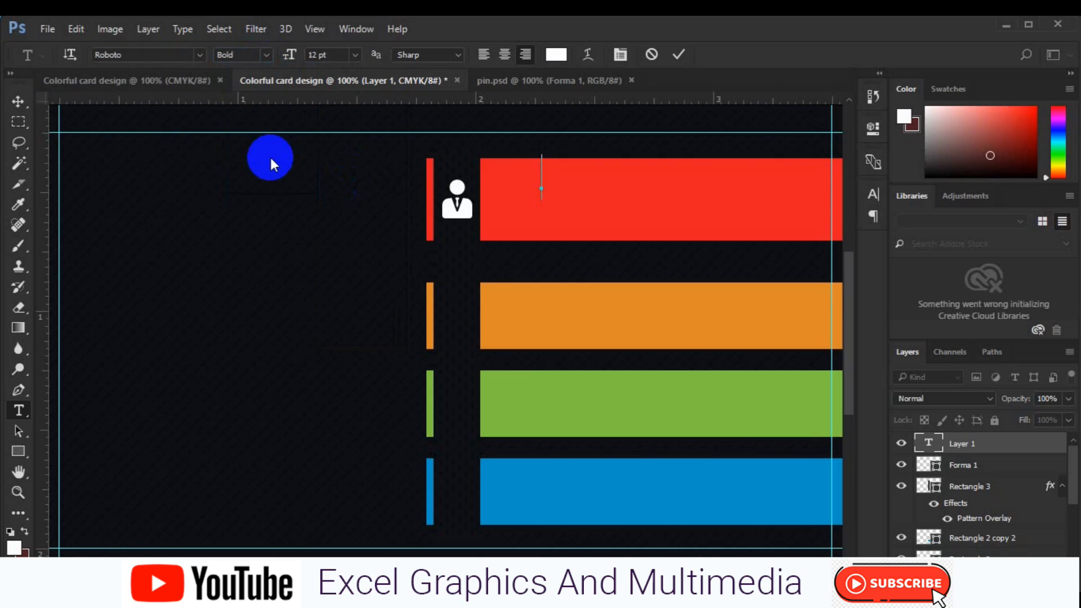
- Set the surname to Roboto Light and move the name text onto the red bar
left_click_drag(549, 194, 417, 183)
left_click(267, 56)
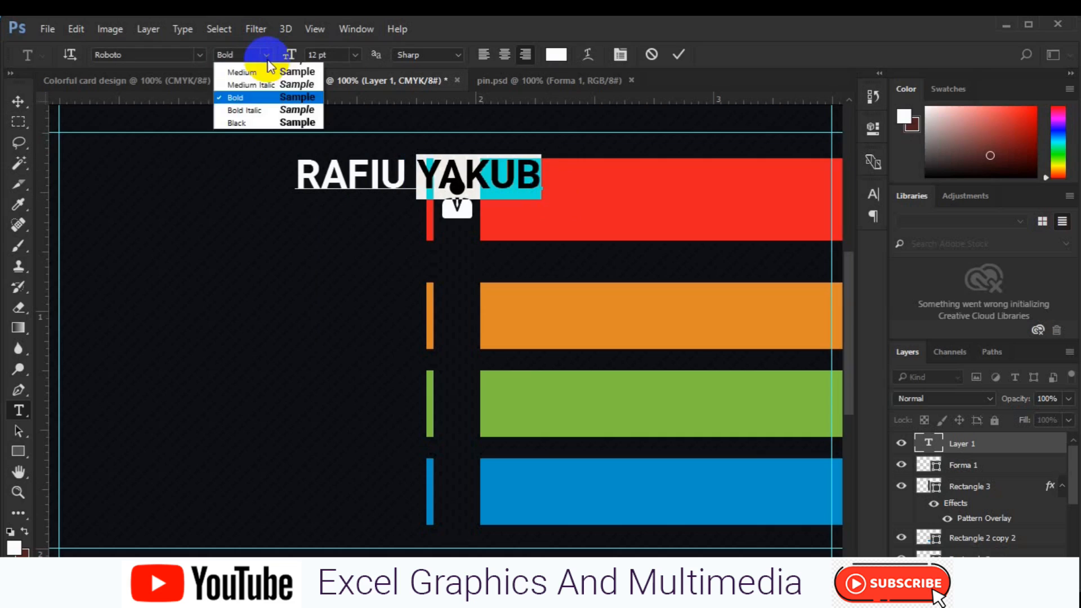
left_click(259, 78)
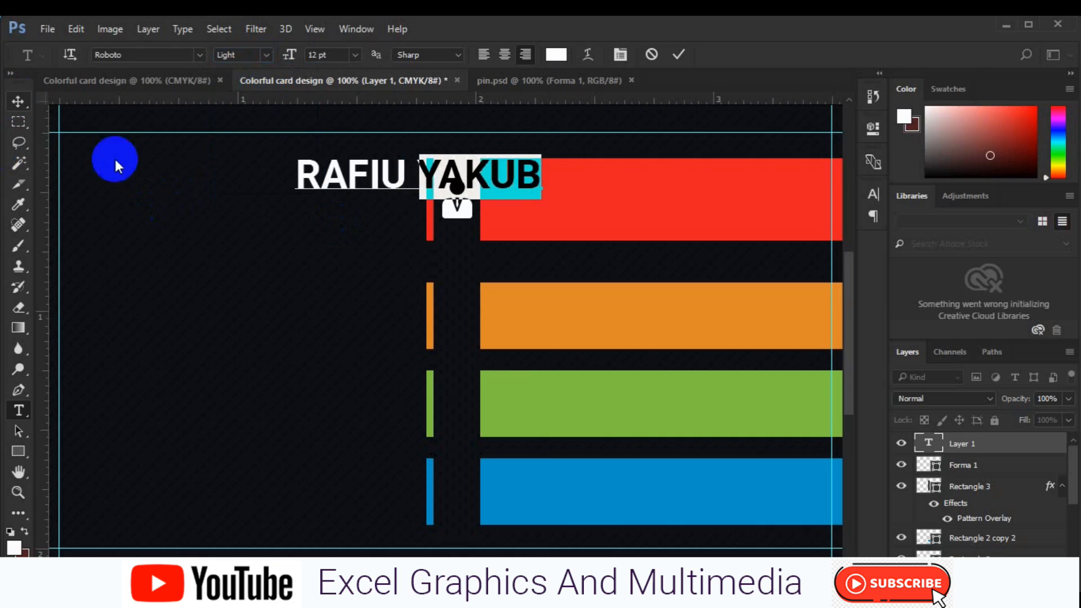
left_click(19, 102)
left_click_drag(311, 176, 513, 194)
- Add the job title CREATIVE DIRECTOR on a new text layer in Roboto Light at 6 pt
key("ctrl+shift+alt+n")
left_click(17, 414)
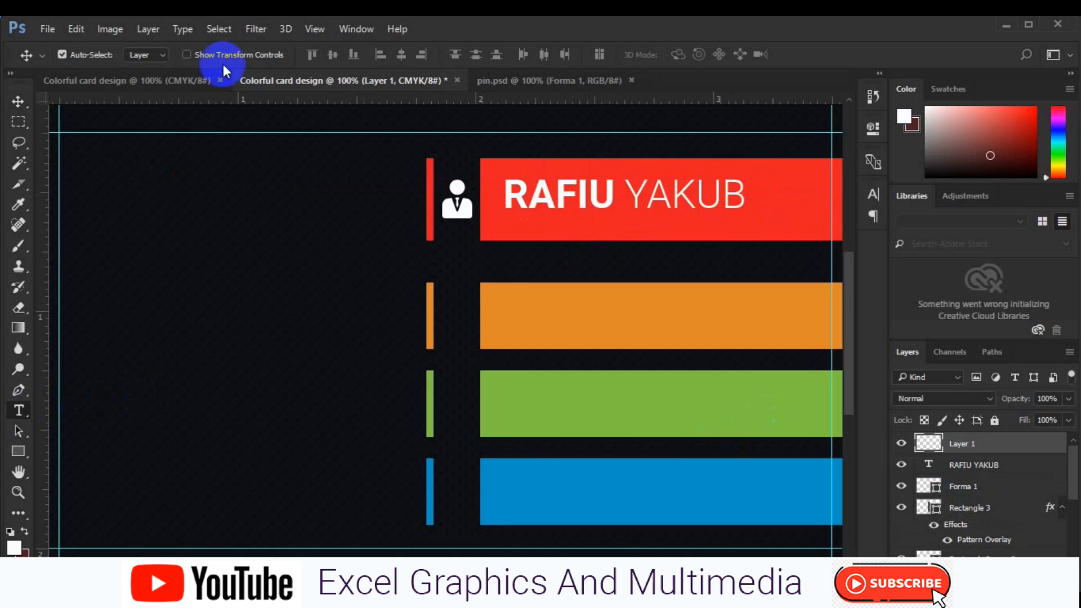
left_click(354, 54)
left_click(343, 96)
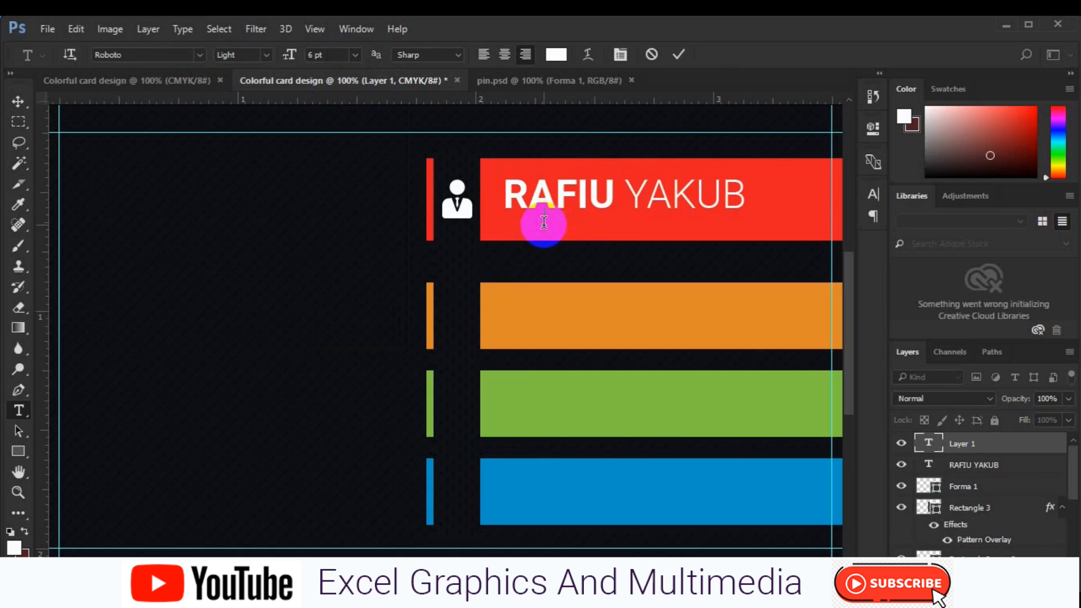
left_click(16, 113)
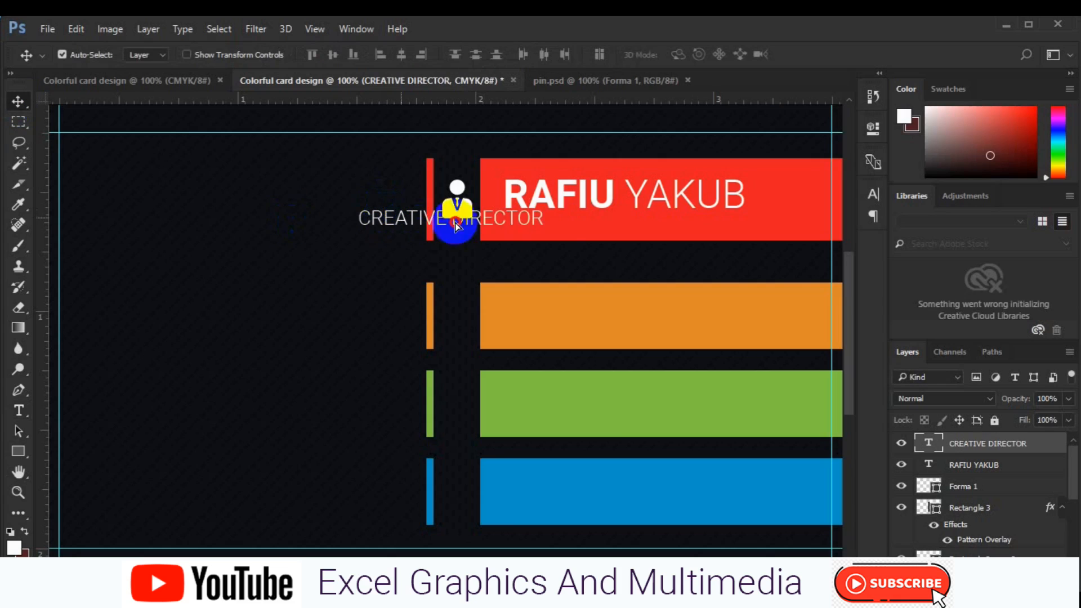
- Move the job title under the name on the red bar and align the left edges of both texts
left_click_drag(565, 221, 528, 220)
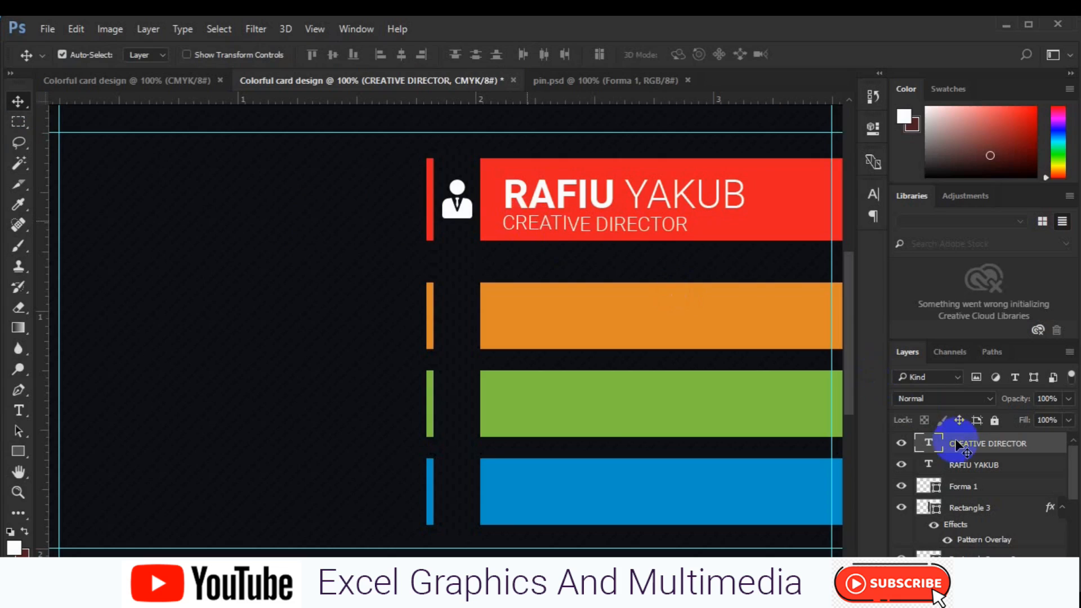
left_click(971, 465, "ctrl")
left_click(377, 60)
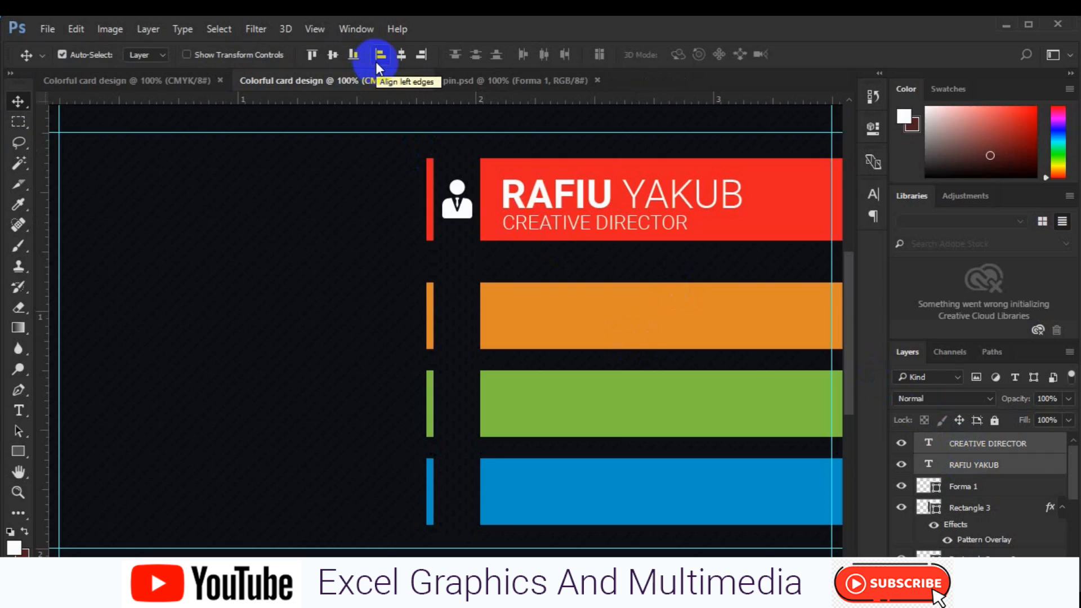